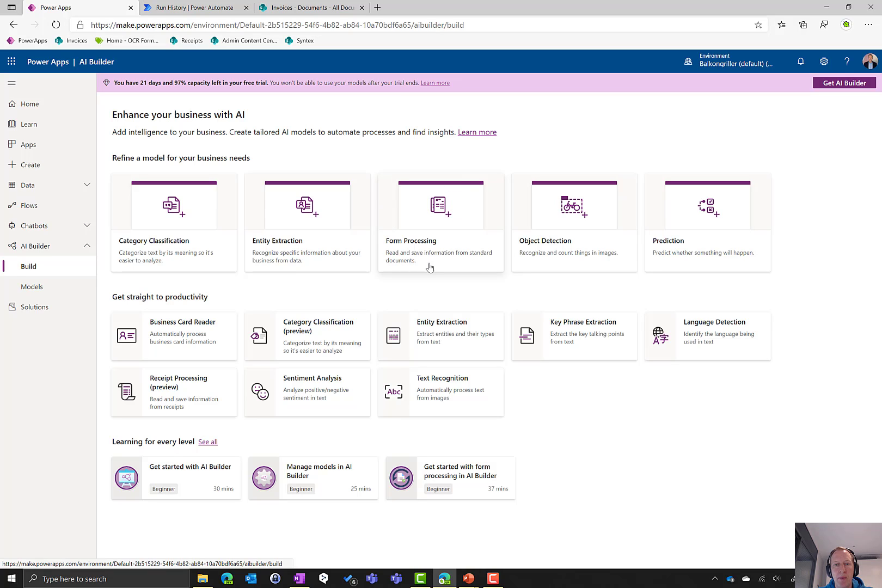
# - Create a Form Processing AI model named Invoices
pyautogui.click(438, 248)
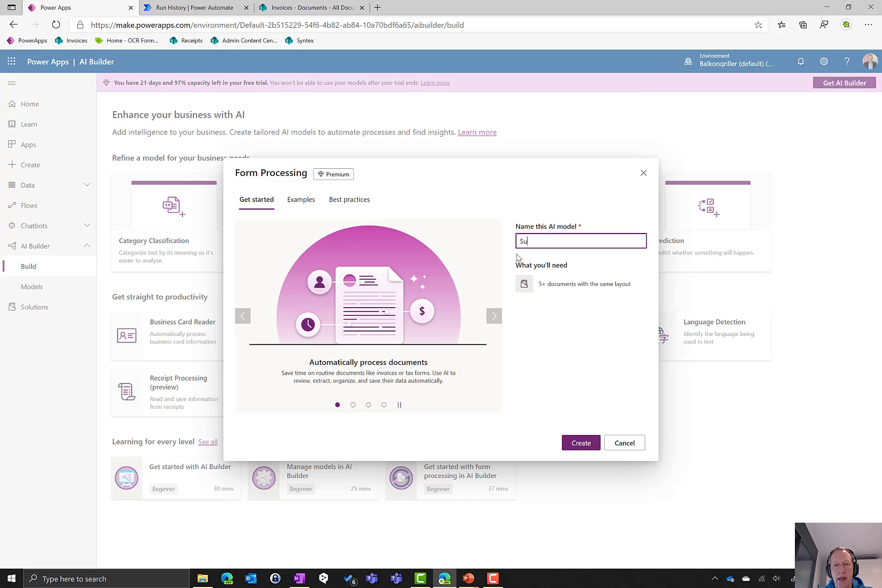
pyautogui.write('Su')
pyautogui.press('BackSpace')
pyautogui.press('BackSpace')
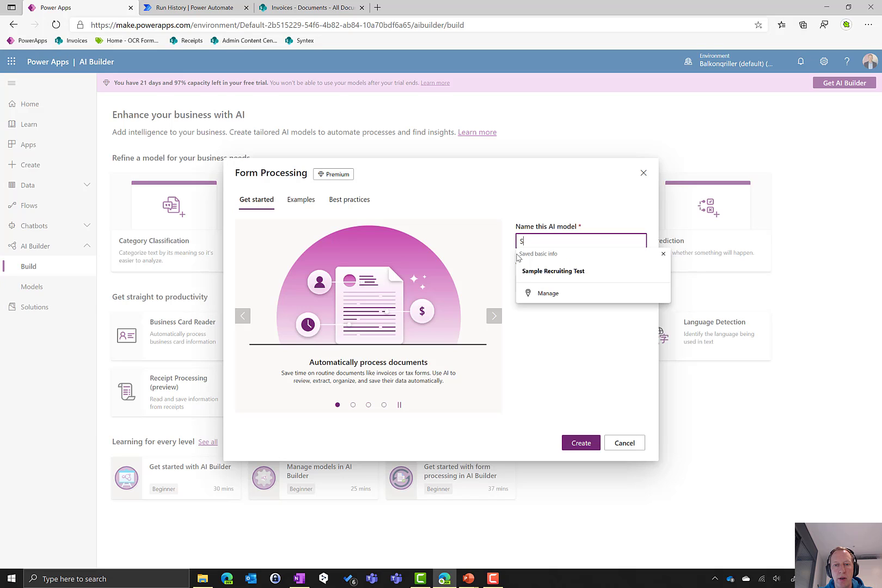
pyautogui.write('Invoices')
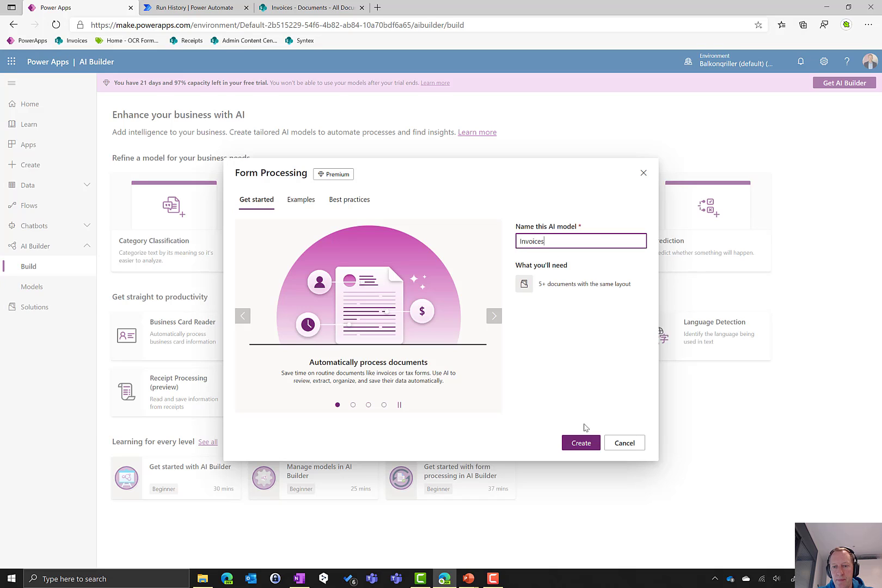
pyautogui.click(579, 442)
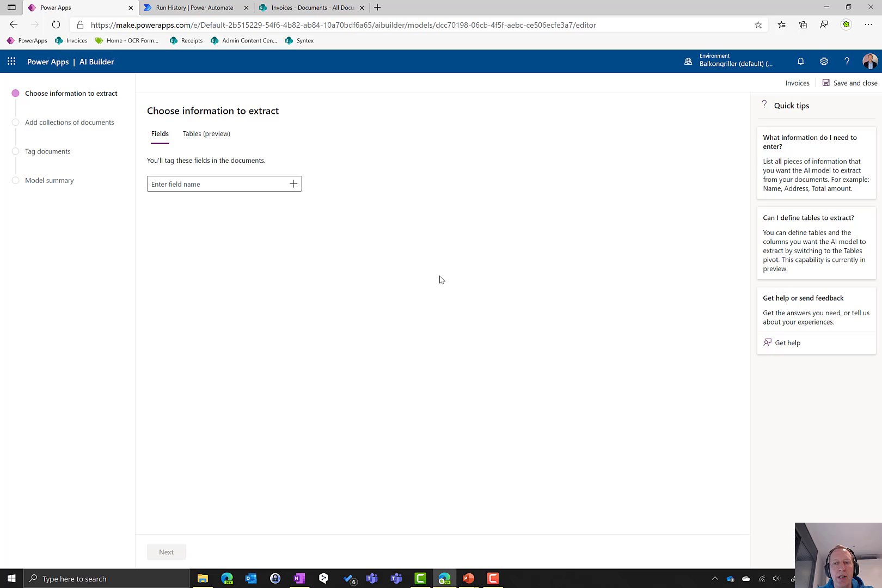
# - Add Invoice No and Date as the fields to extract from the documents
pyautogui.click(227, 187)
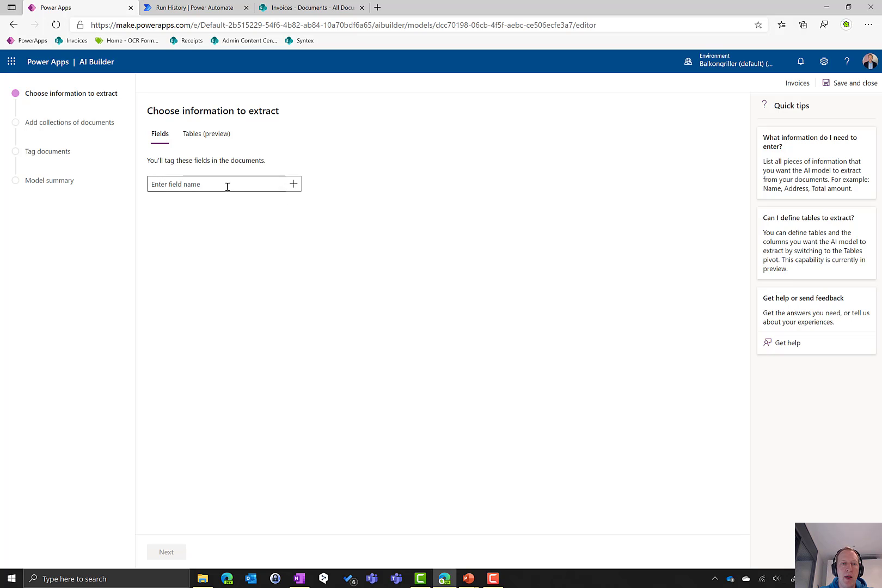
pyautogui.write('In')
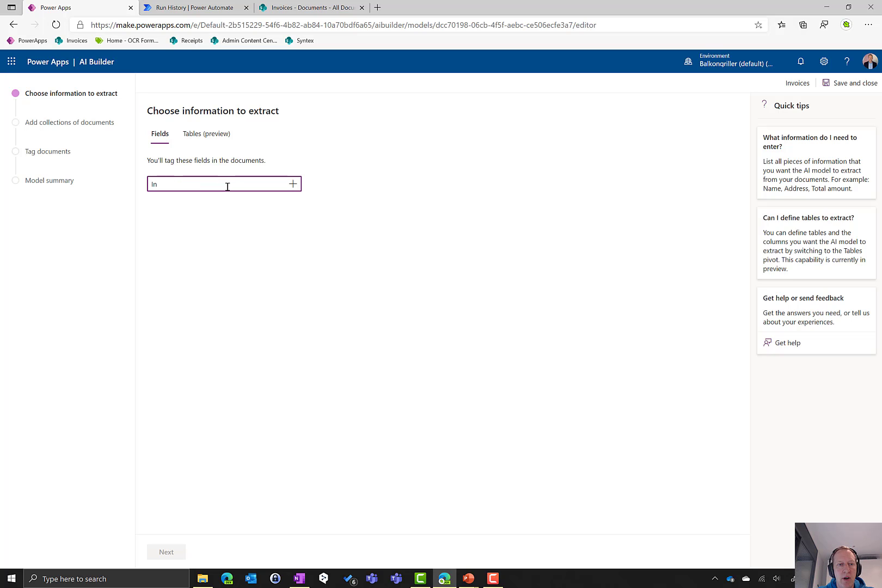
pyautogui.write('voice No')
pyautogui.press('Return')
pyautogui.write('DAt')
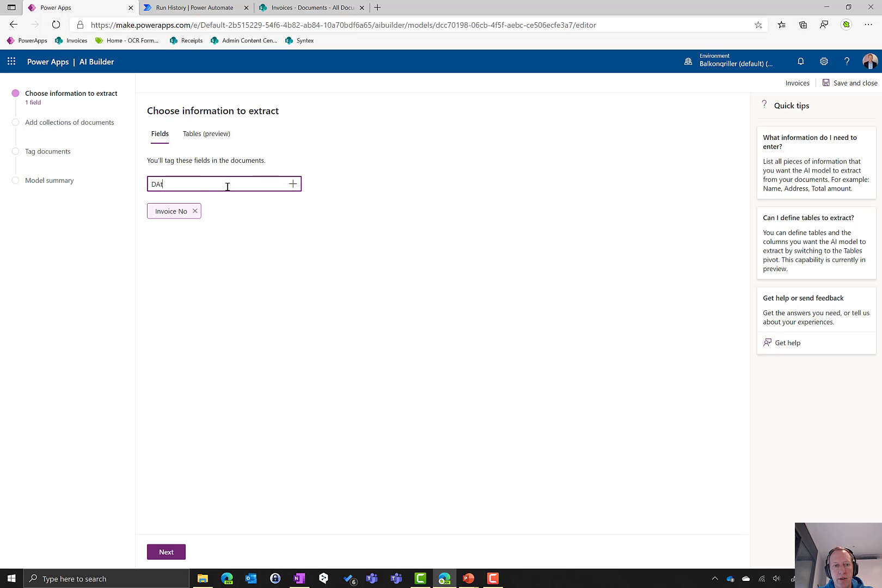
pyautogui.write('te')
pyautogui.press('Return')
pyautogui.write('T')
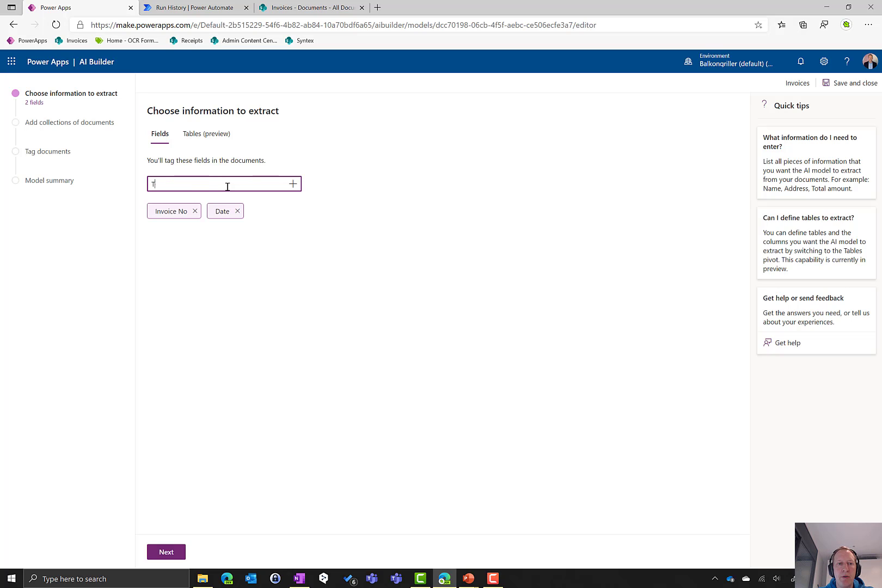
pyautogui.write('otoal')
pyautogui.press('Return')
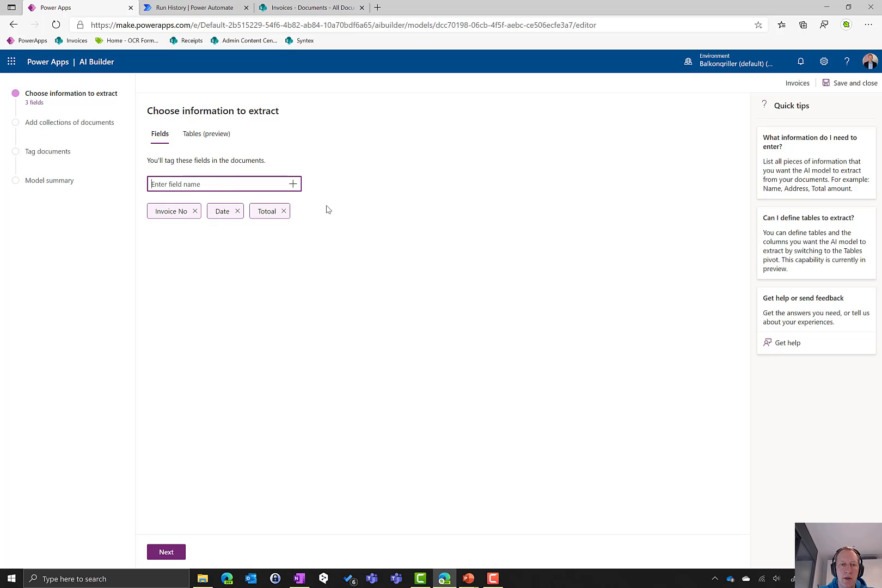
pyautogui.click(284, 212)
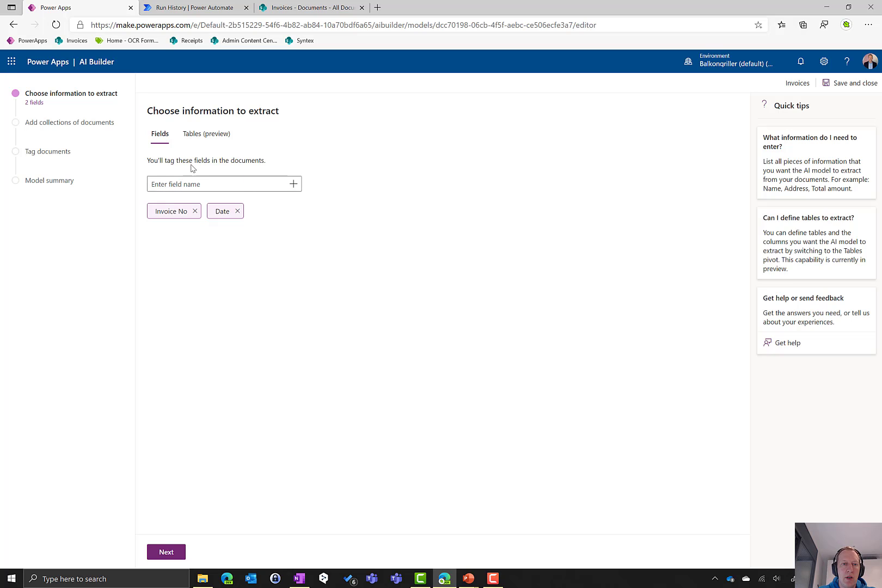
# - Add Total as a field to extract and continue to the document collections stage
pyautogui.click(191, 185)
pyautogui.write('Total')
pyautogui.press('Return')
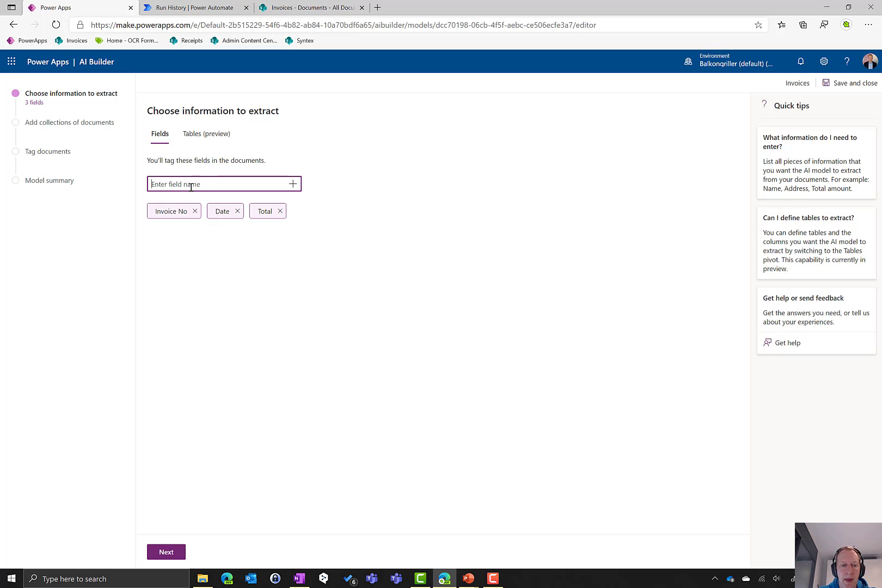
pyautogui.click(166, 551)
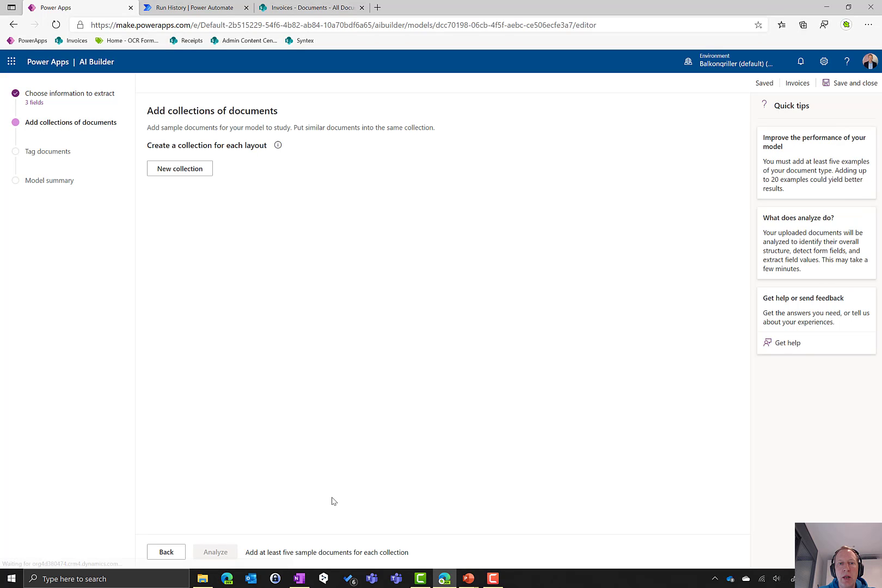
# - Create a new document collection and choose local storage as the source for its sample documents
pyautogui.click(187, 171)
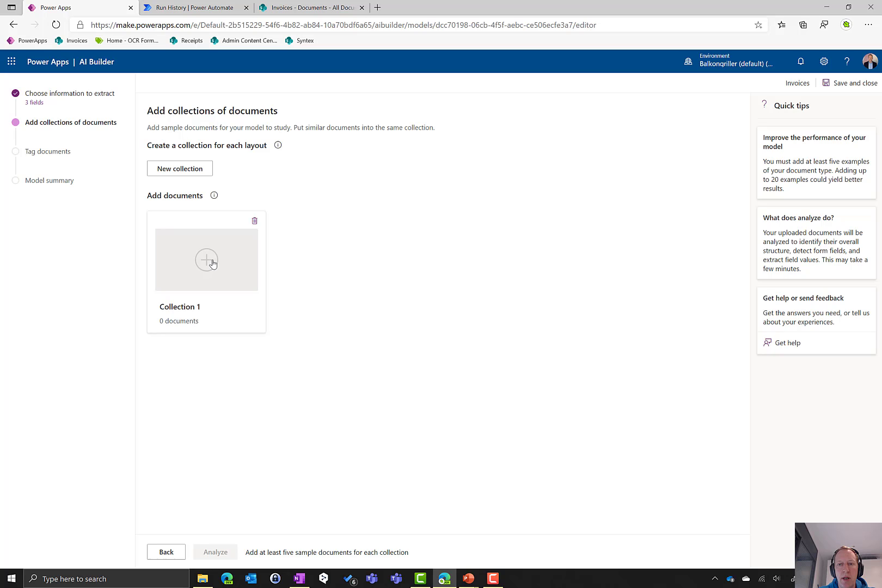
pyautogui.click(212, 264)
pyautogui.click(725, 355)
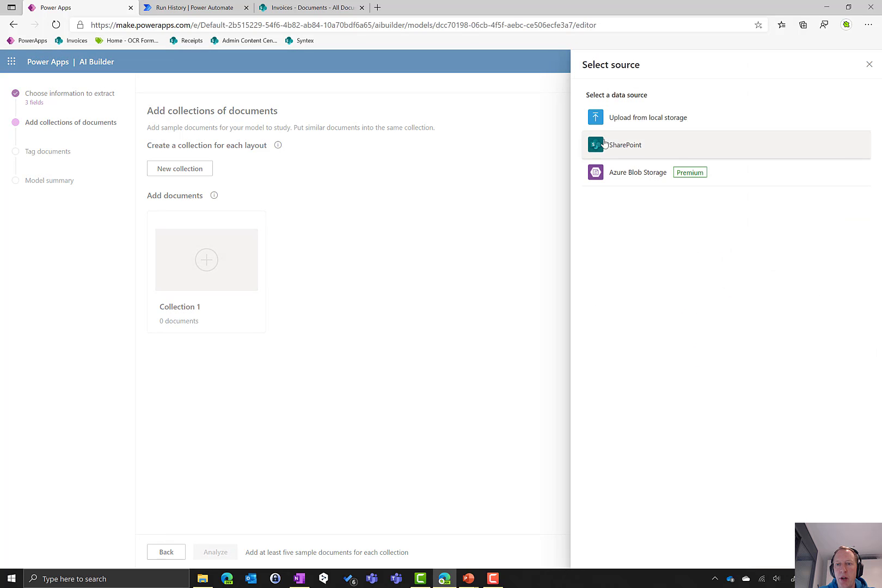
pyautogui.click(636, 146)
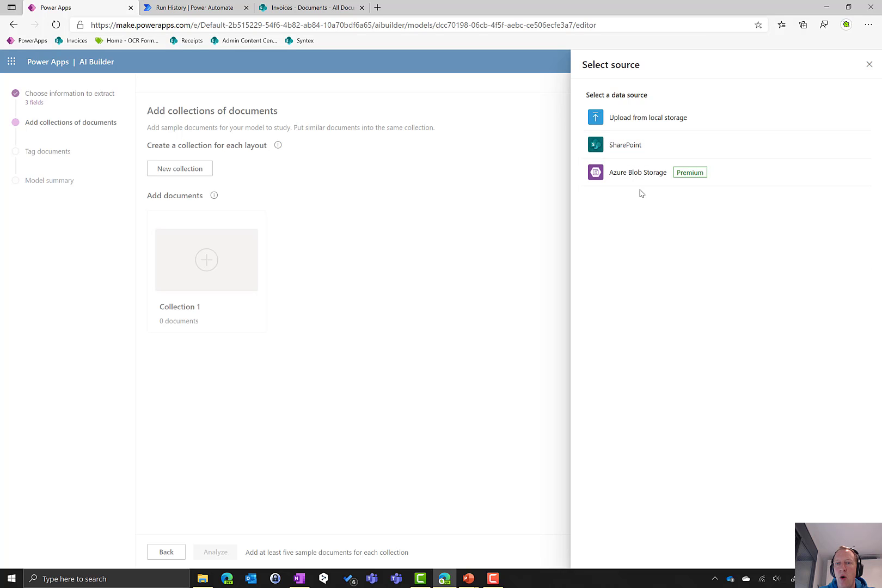
pyautogui.click(667, 120)
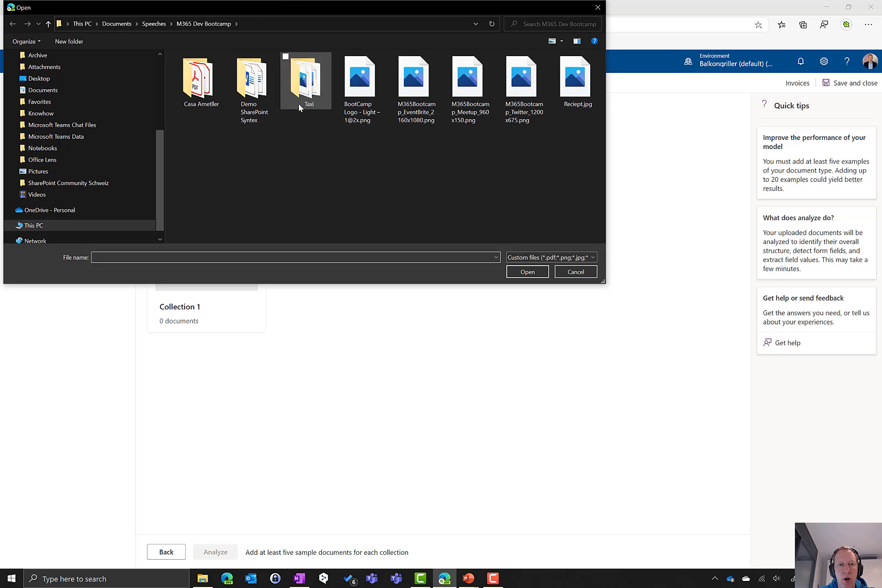
# - Upload the first five PDFs from the Casa Ametller folder, 04-07 (518) through 07-09 (347), to Collection 1 and analyze them
pyautogui.click(203, 82)
pyautogui.doubleClick(203, 82)
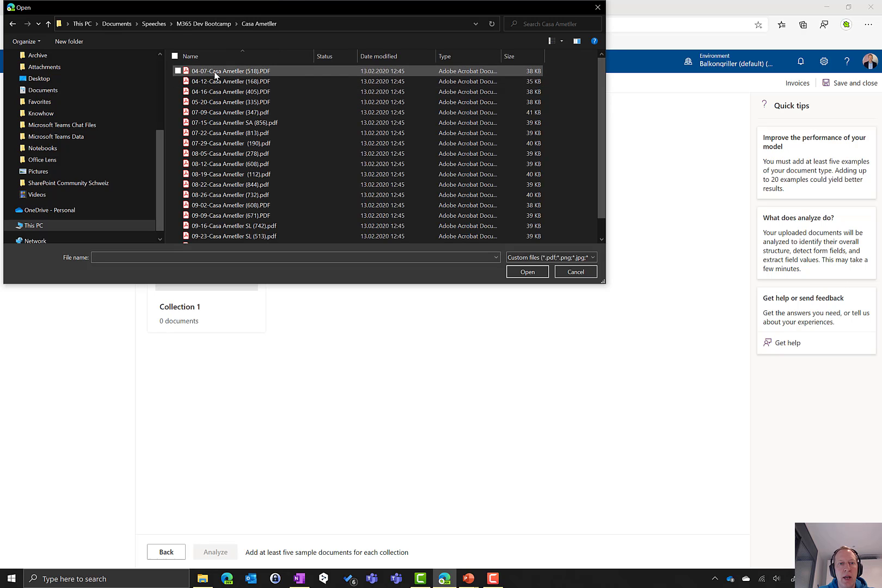
pyautogui.click(256, 70)
pyautogui.keyDown('shift'); pyautogui.click(265, 112); pyautogui.keyUp('shift')
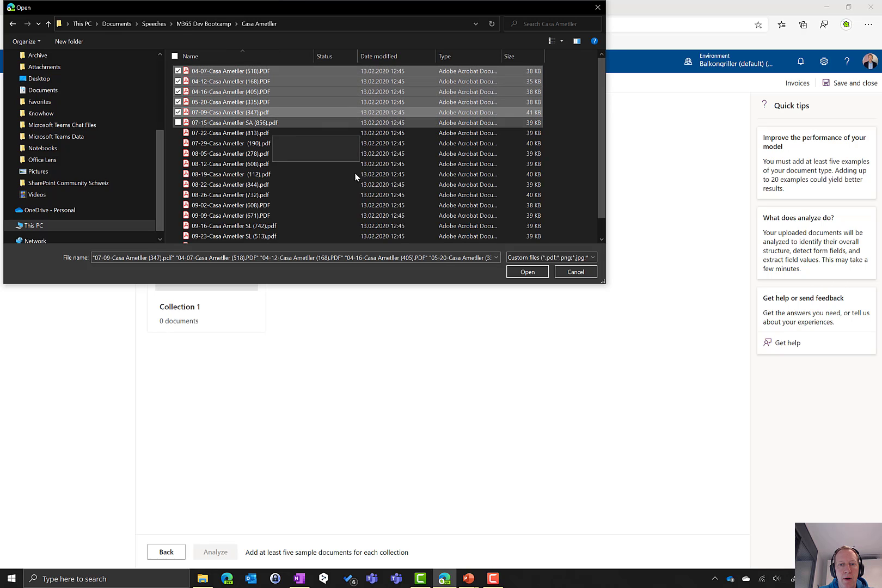
pyautogui.click(521, 272)
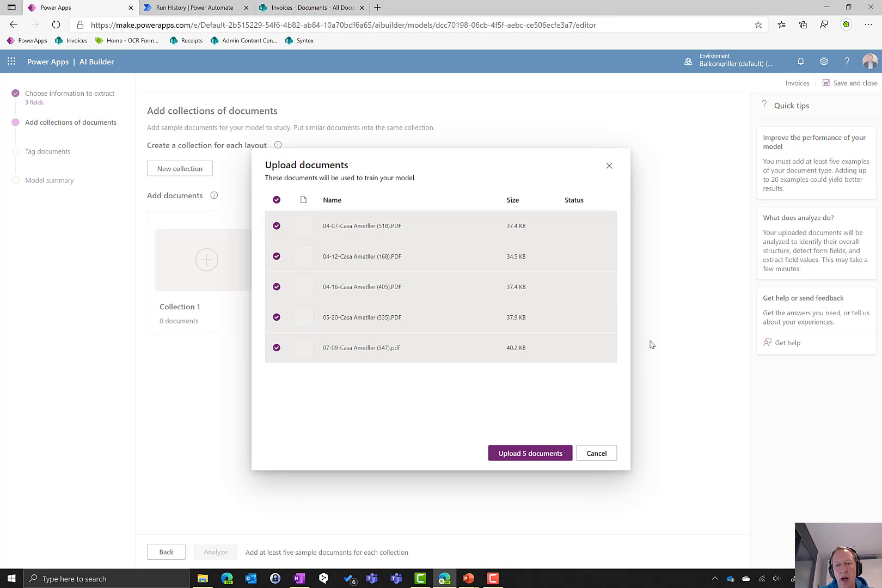
pyautogui.click(522, 454)
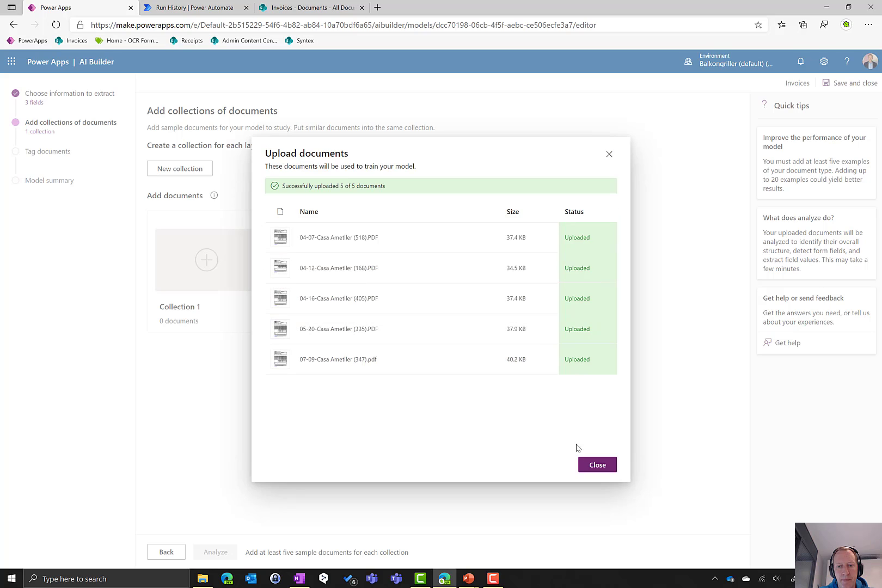
pyautogui.click(596, 465)
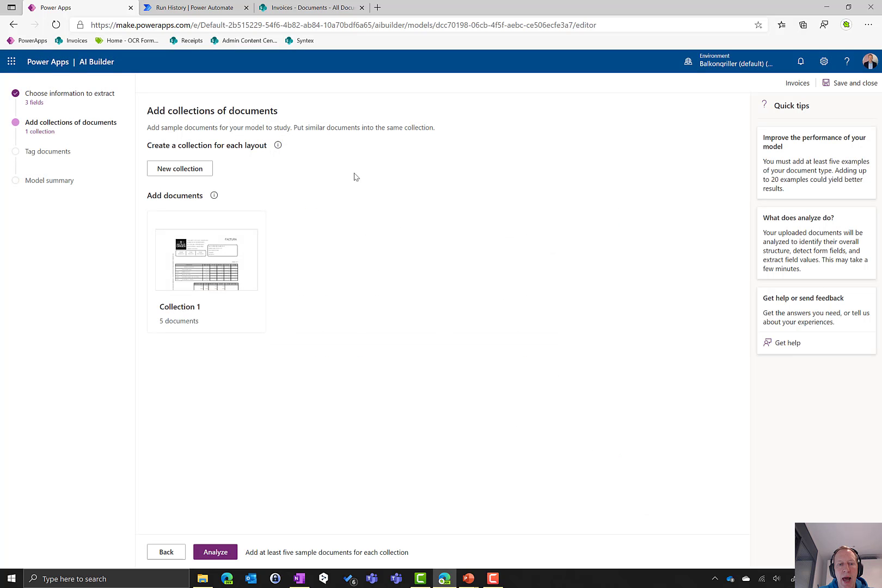
pyautogui.click(216, 554)
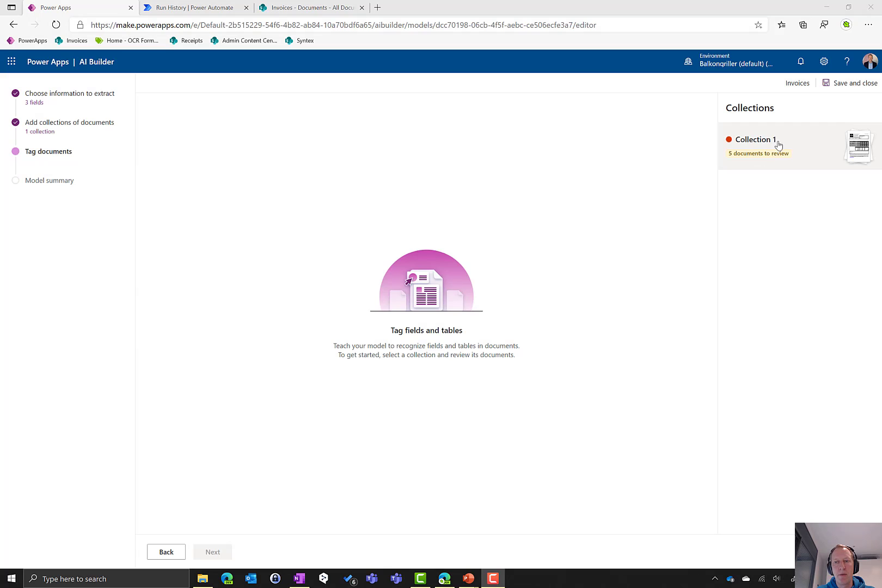
# - On the first invoice in Collection 1, tag the Factura number as Invoice No, the Fecha value as Date and the Total Factura amount as Total
pyautogui.click(797, 146)
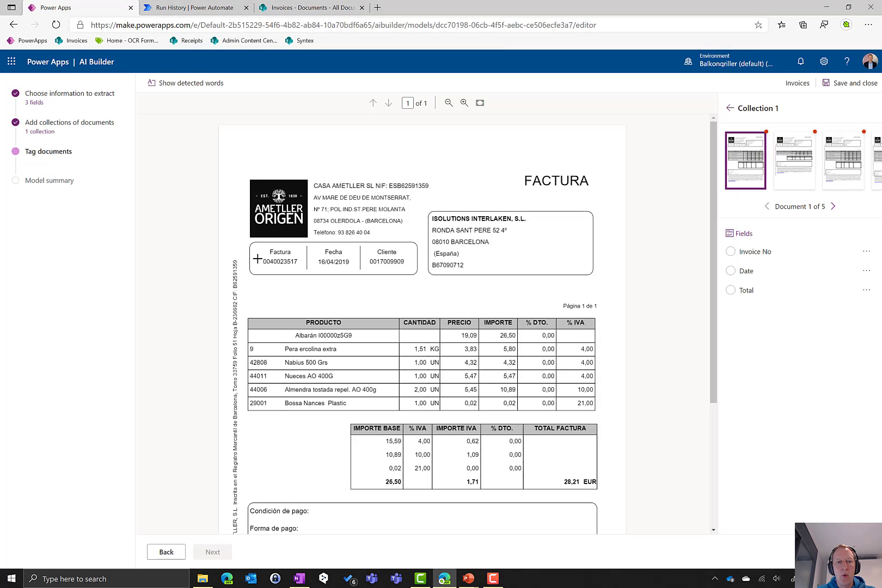
pyautogui.moveTo(257, 259); pyautogui.dragTo(303, 271)
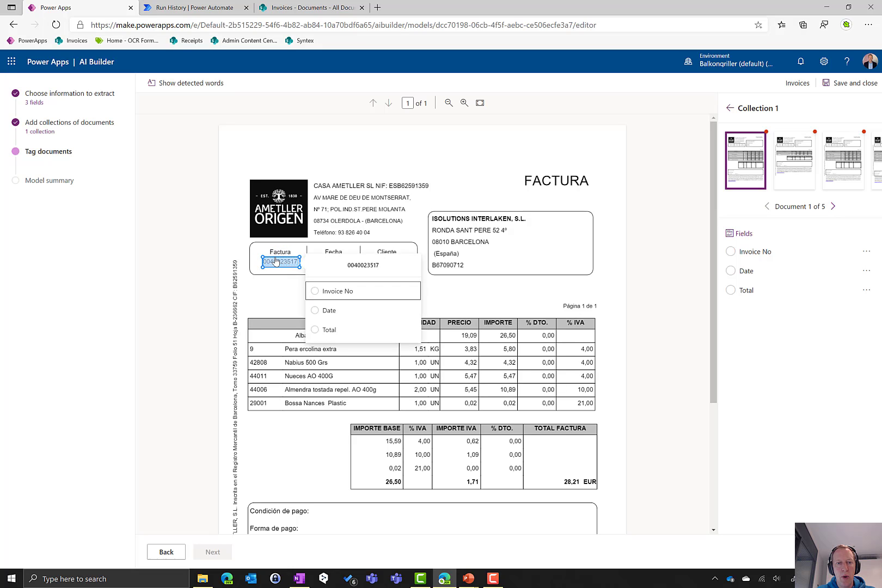
pyautogui.click(335, 294)
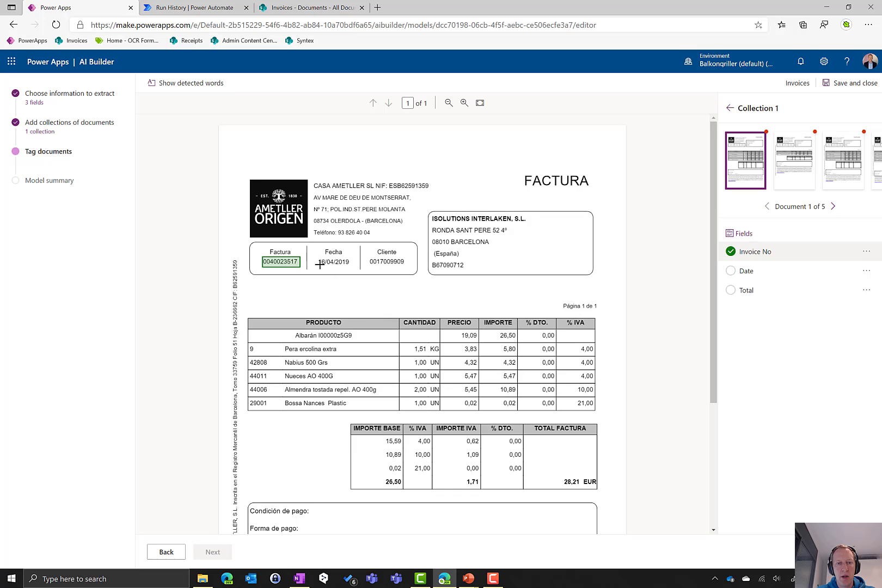
pyautogui.moveTo(315, 255); pyautogui.dragTo(353, 268)
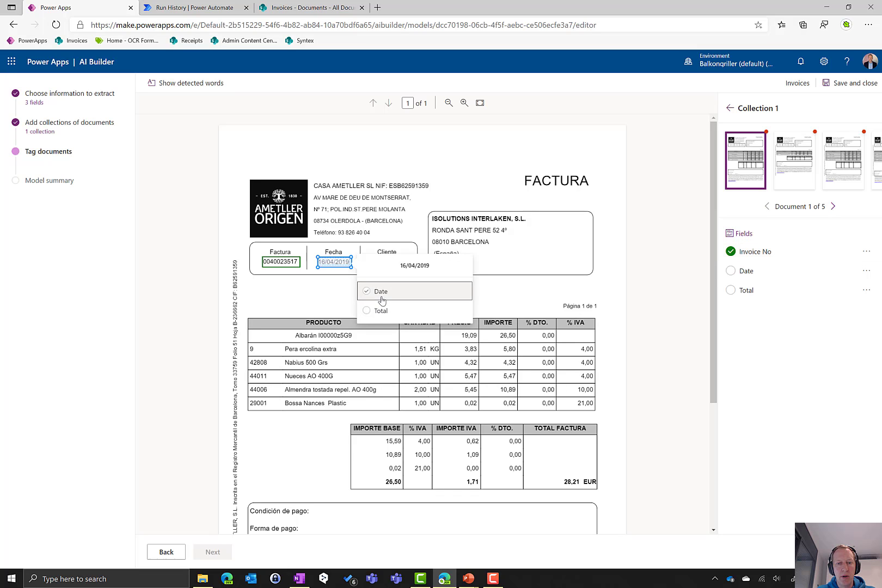
pyautogui.click(382, 293)
pyautogui.moveTo(555, 473); pyautogui.dragTo(586, 492)
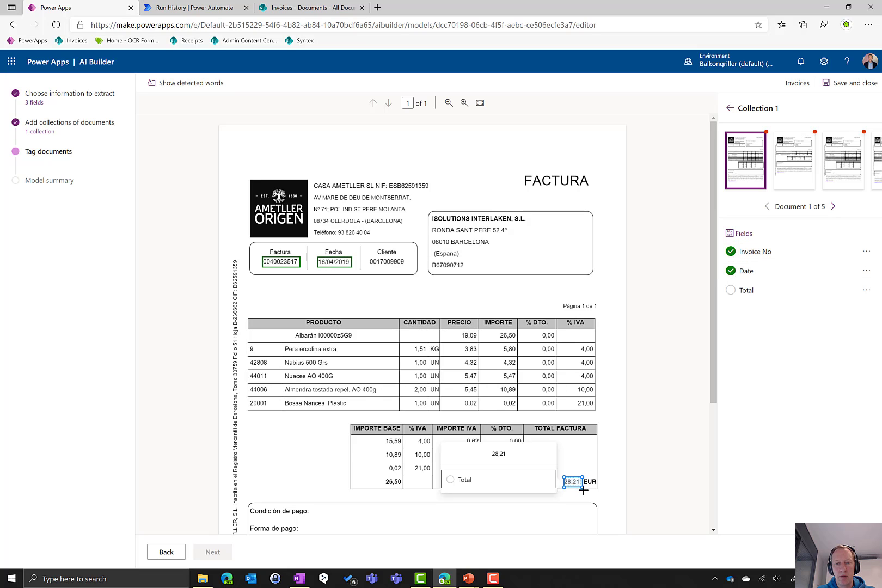
pyautogui.click(479, 480)
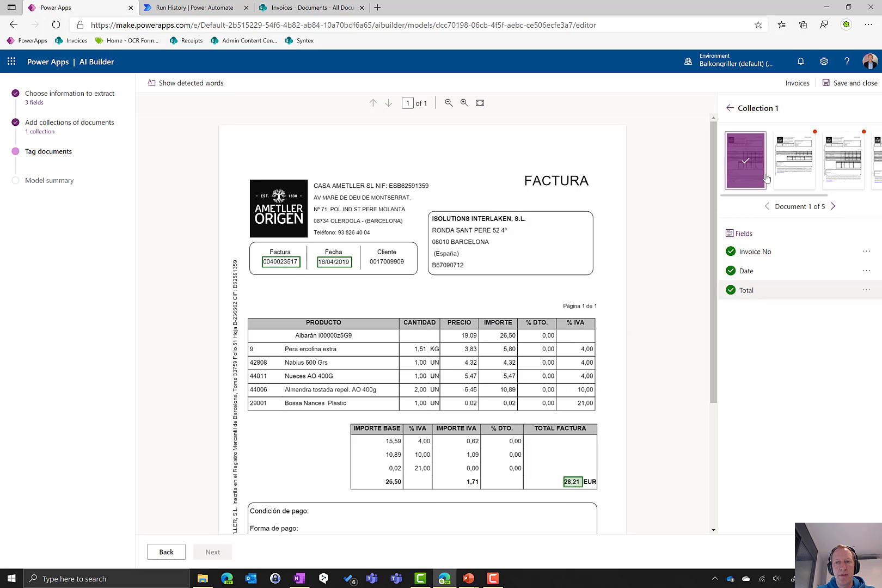
# - On the second invoice, dismiss the automatic tagging notice and tag the Total Factura amount as Total
pyautogui.click(833, 207)
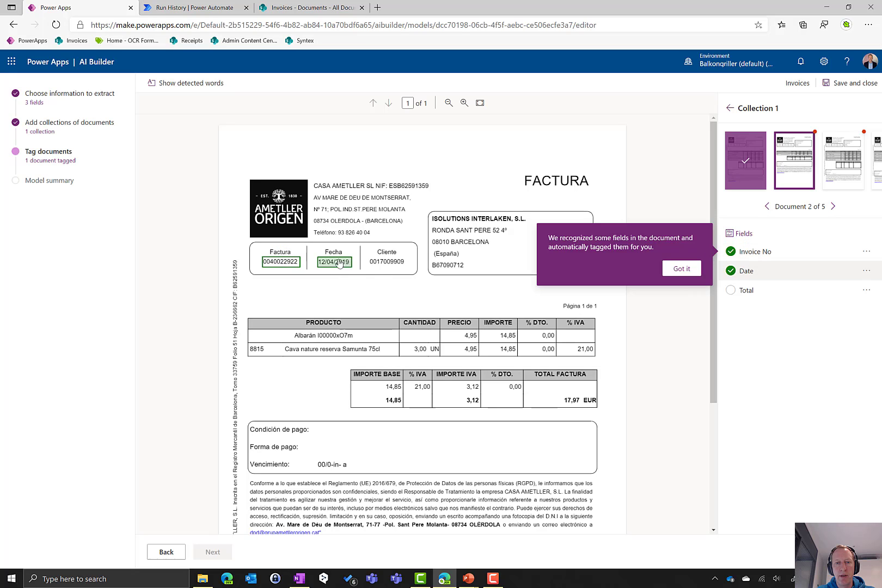
pyautogui.click(681, 283)
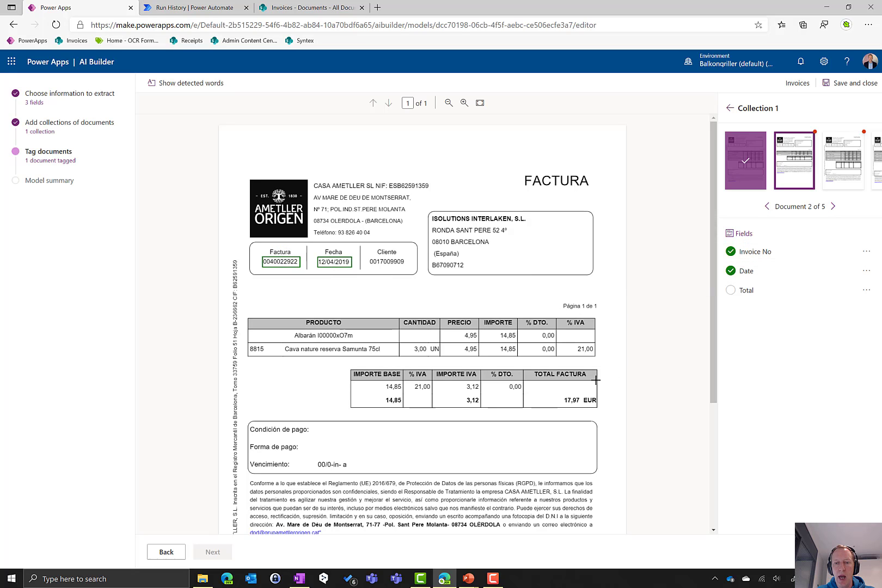
pyautogui.moveTo(554, 391); pyautogui.dragTo(580, 406)
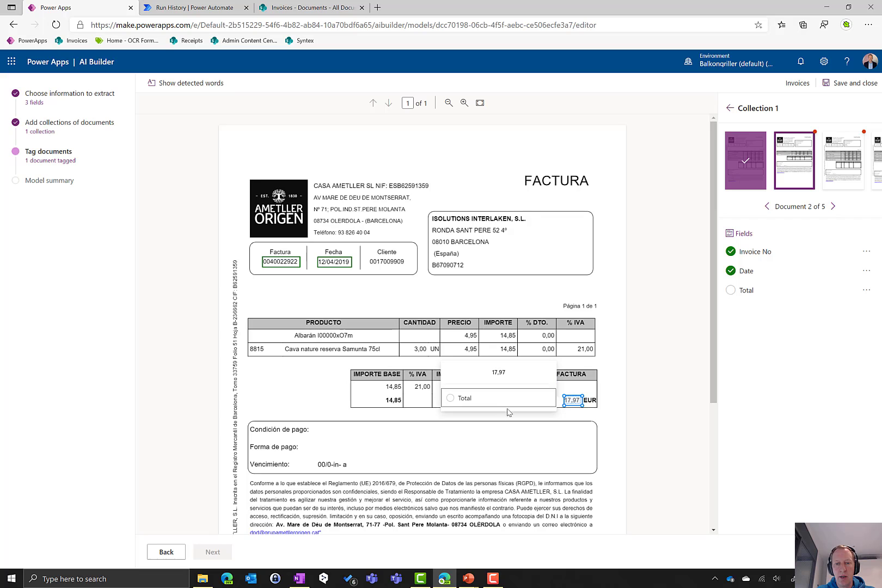
pyautogui.click(460, 400)
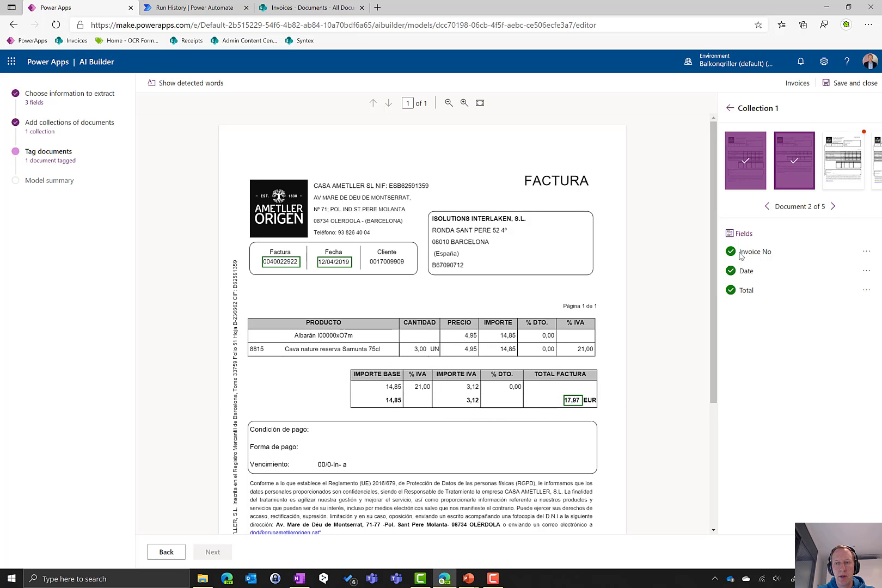
# - On the third invoice, tag the Total Factura amount as Total and advance to the next document
pyautogui.click(833, 207)
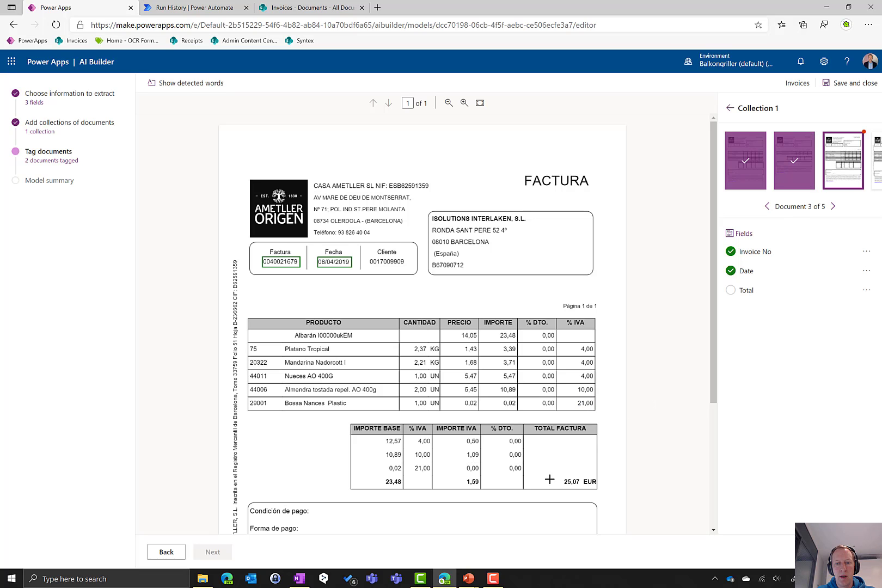
pyautogui.moveTo(563, 477); pyautogui.dragTo(582, 488)
pyautogui.click(464, 479)
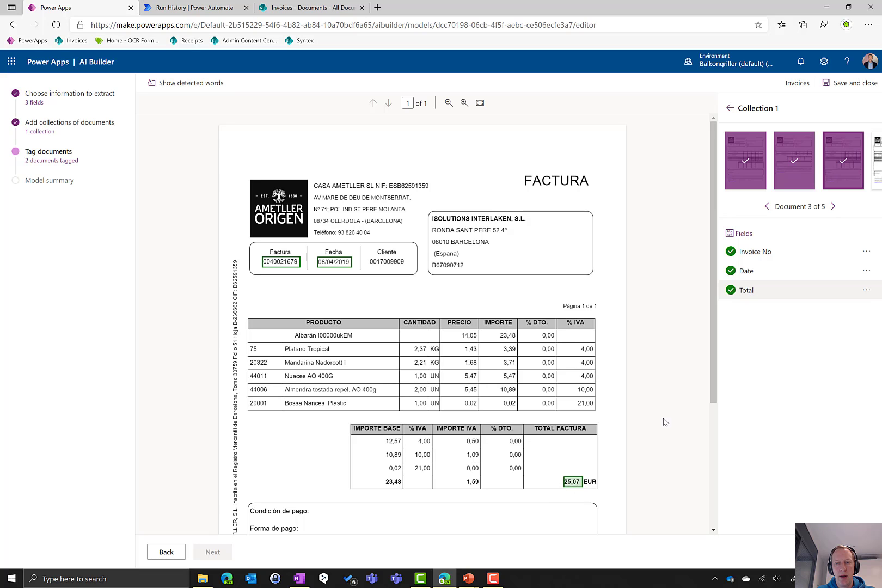
pyautogui.click(833, 207)
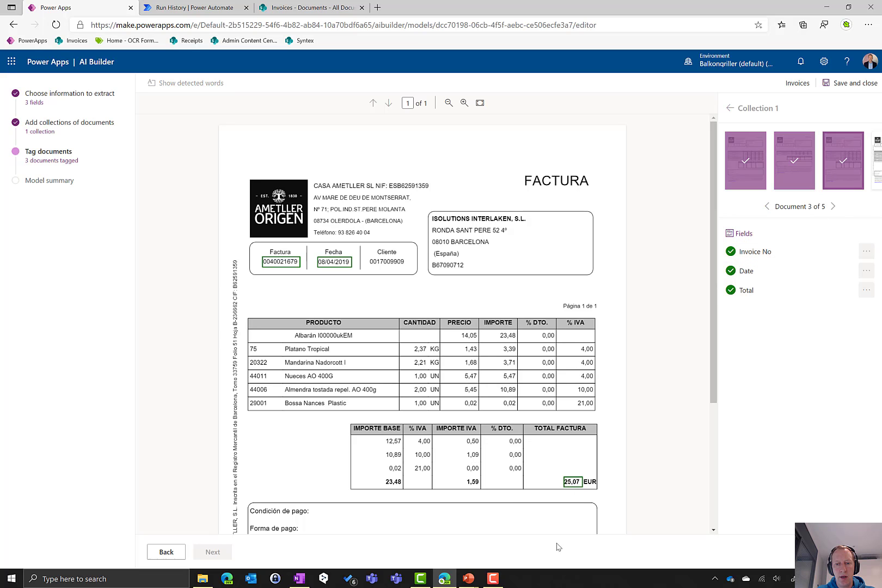
# - On the fourth and fifth invoices, tag the Total Factura amount as Total
pyautogui.moveTo(561, 487); pyautogui.dragTo(584, 501)
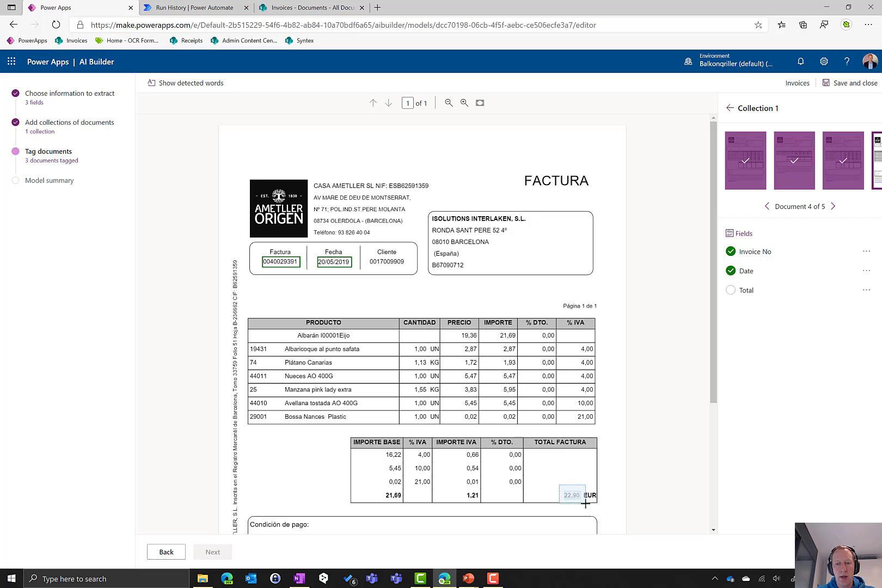
pyautogui.click(515, 496)
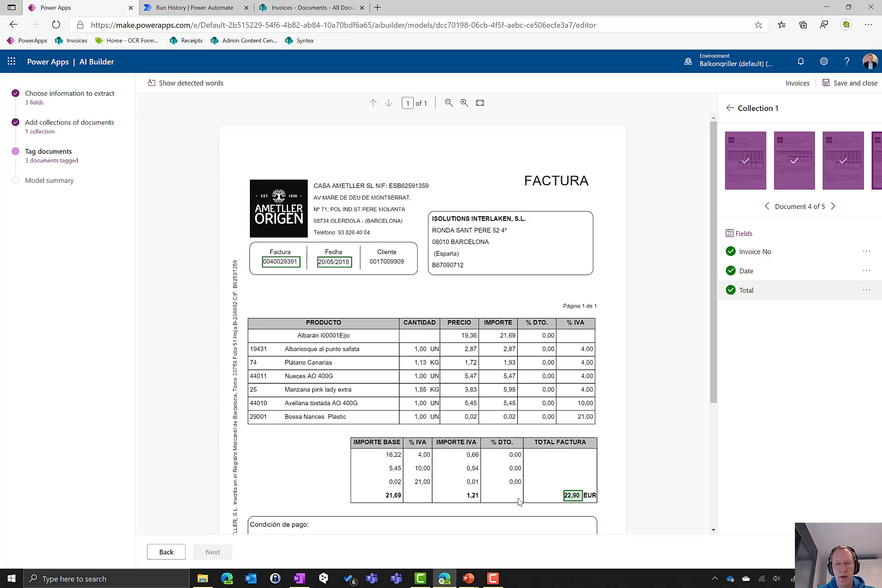
pyautogui.click(833, 206)
pyautogui.moveTo(556, 472); pyautogui.dragTo(582, 488)
pyautogui.click(577, 461)
pyautogui.click(465, 483)
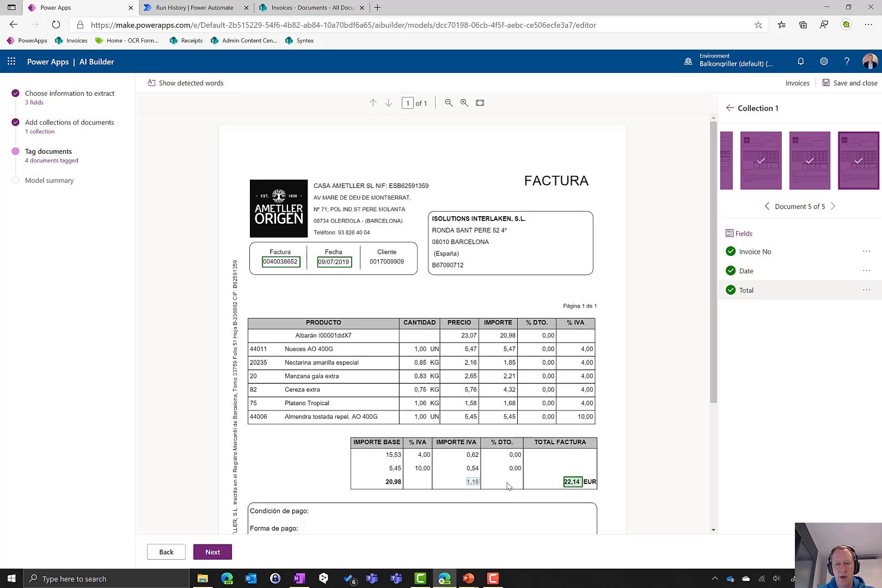
# - Proceed to the model summary, train the model and open the trained Invoices model
pyautogui.click(211, 552)
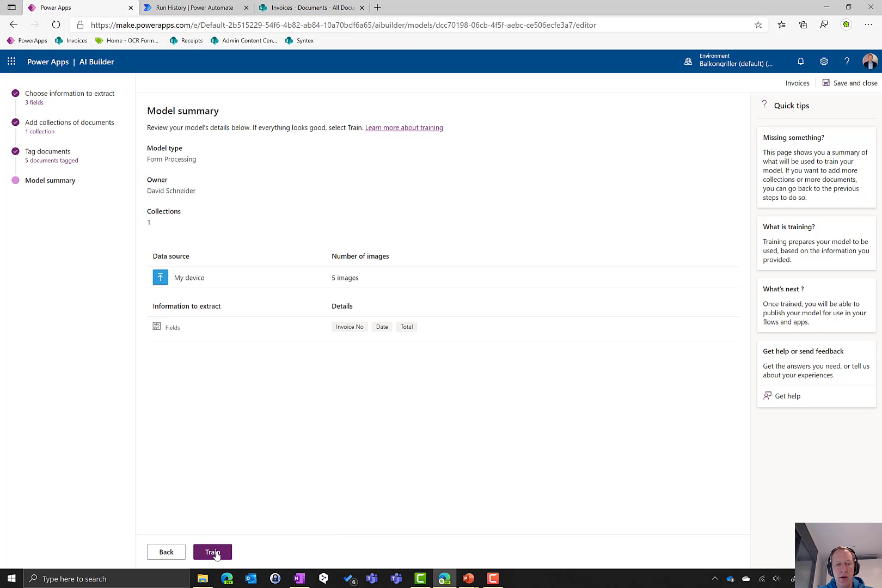
pyautogui.click(212, 552)
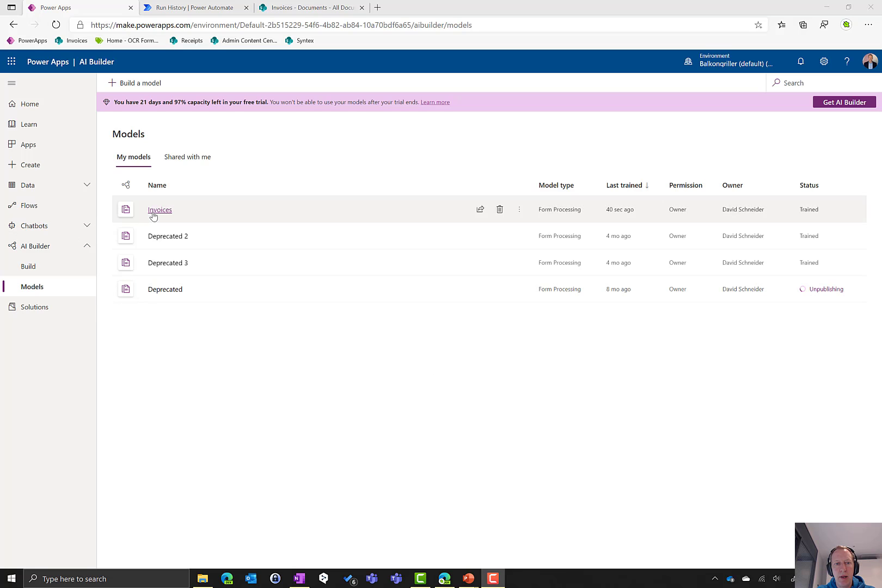
pyautogui.click(154, 212)
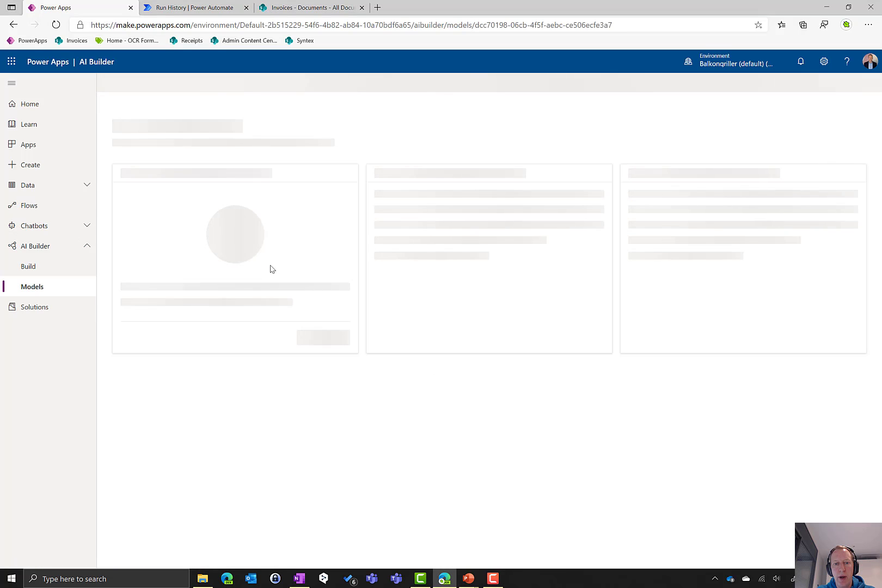
# - Quick test the model with the Casa Ametller invoice PDF dated 29/07/2019 and check the confidence scores of the extracted fields
pyautogui.click(325, 360)
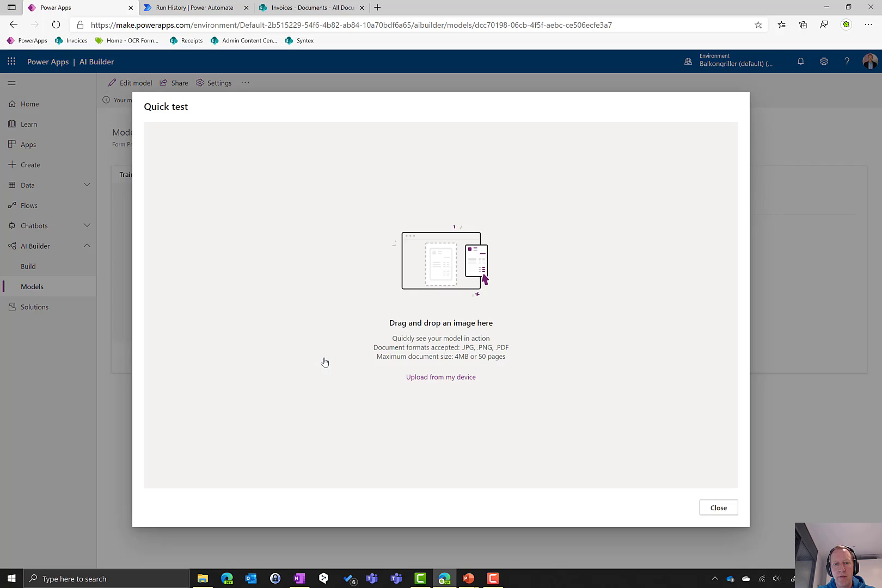
pyautogui.click(201, 578)
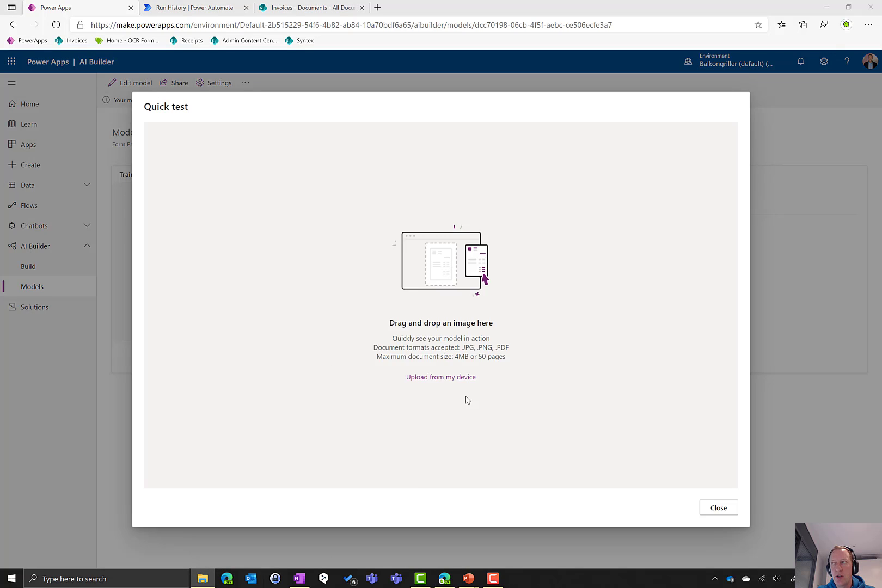
pyautogui.moveTo(802, 293); pyautogui.dragTo(467, 301)
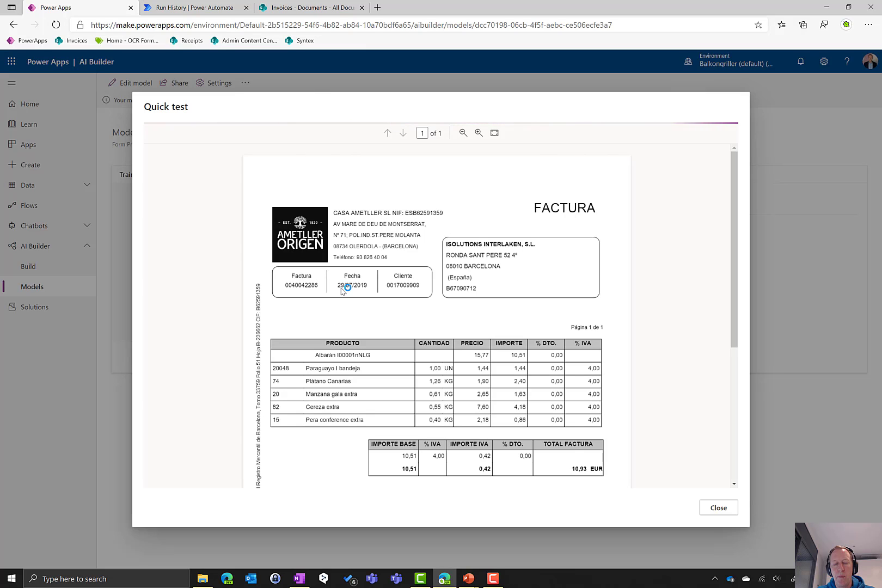
pyautogui.moveTo(289, 288)
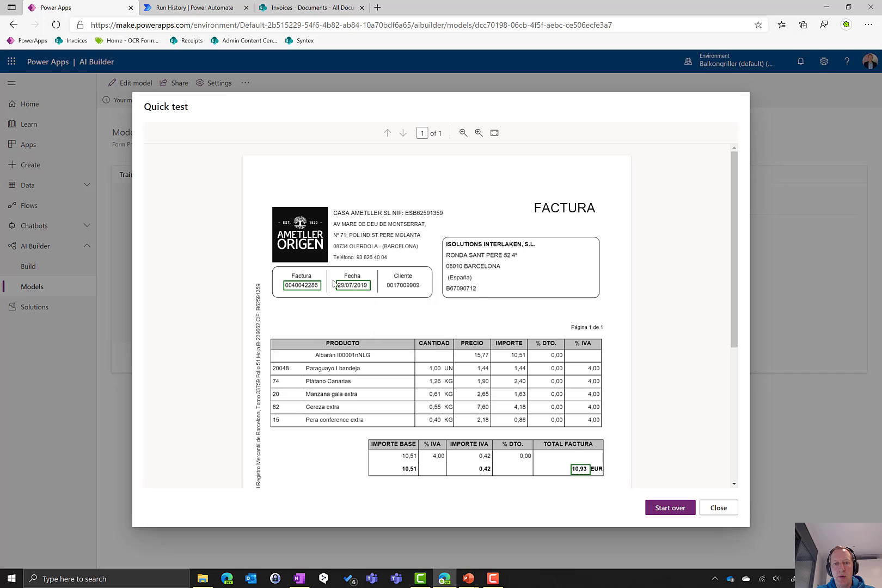
pyautogui.moveTo(349, 288)
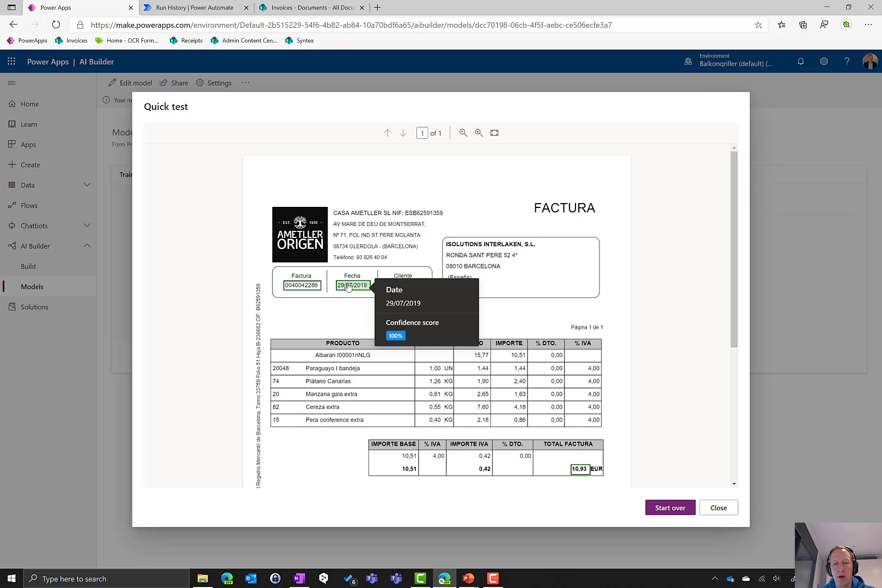
pyautogui.moveTo(575, 471)
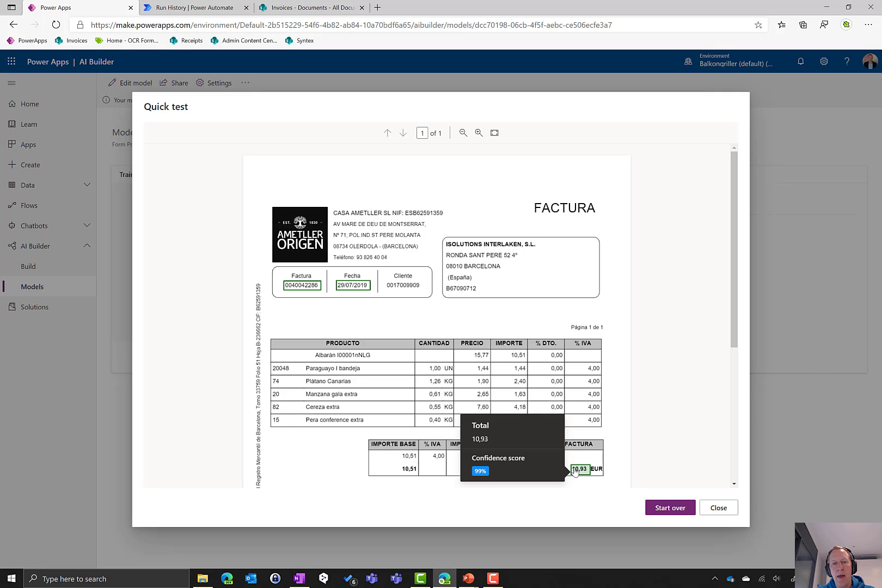
pyautogui.click(728, 512)
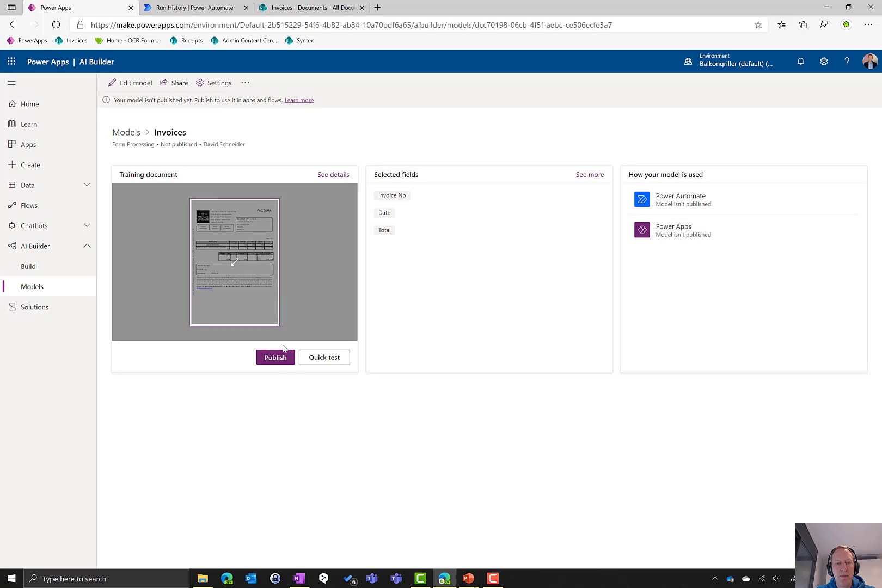
# - Publish the Invoices model and create a new canvas app that uses it
pyautogui.click(276, 358)
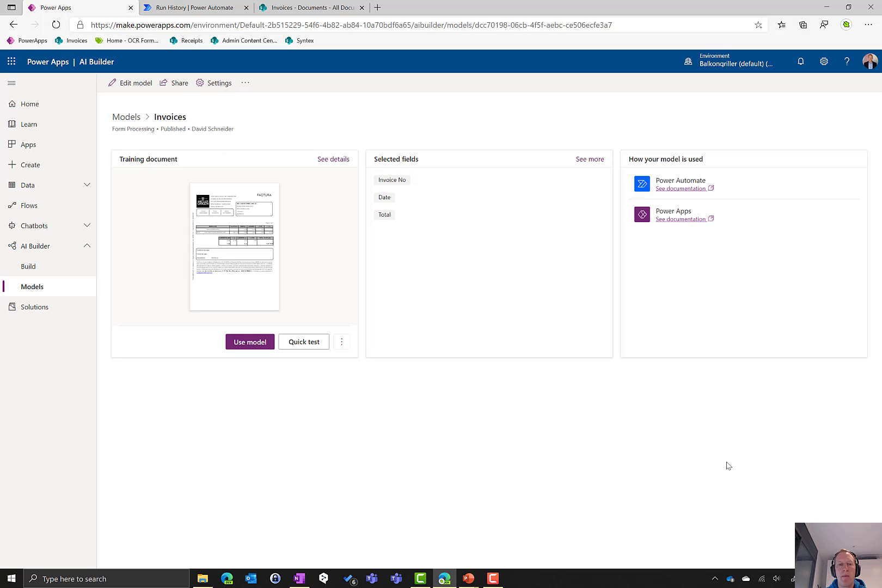
pyautogui.click(257, 343)
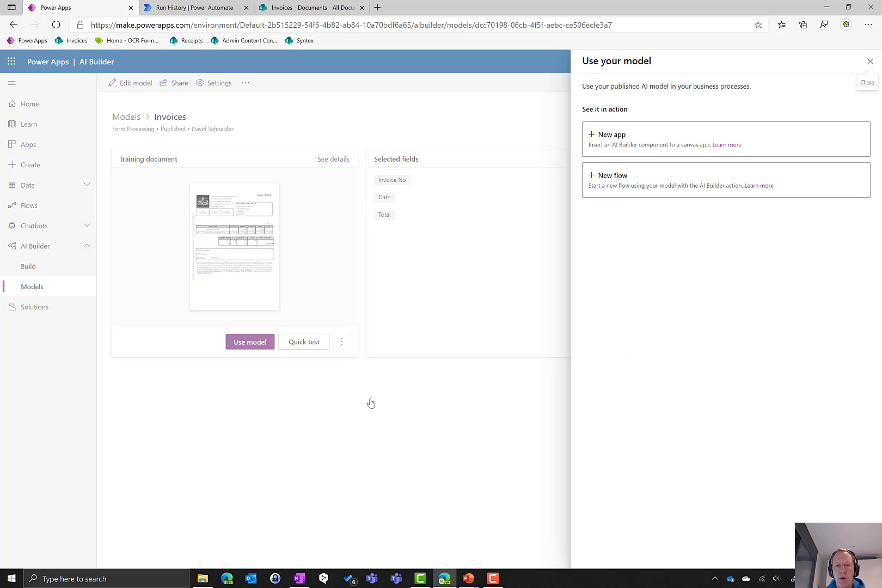
pyautogui.click(625, 144)
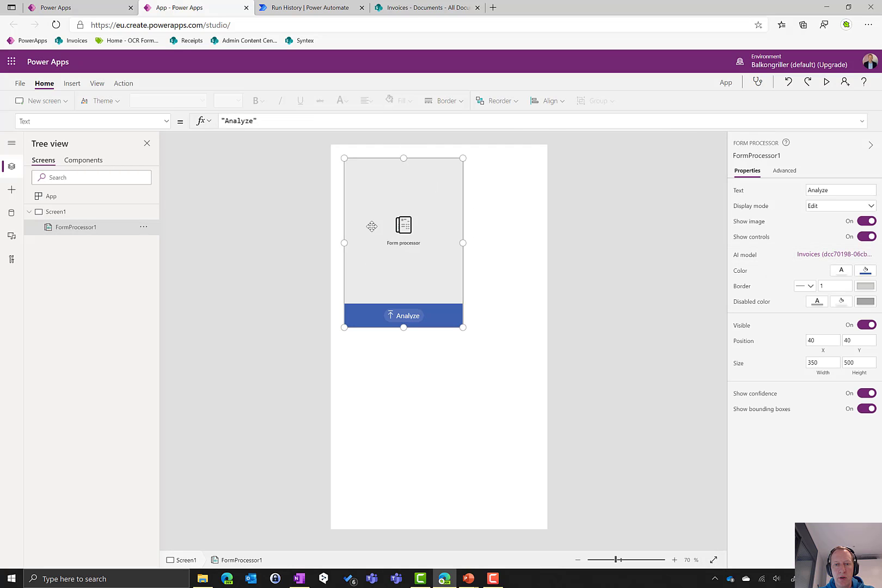
# - Insert a text label on Screen1 and place it below the form processor at about X 40, Y 602
pyautogui.click(414, 380)
pyautogui.click(71, 84)
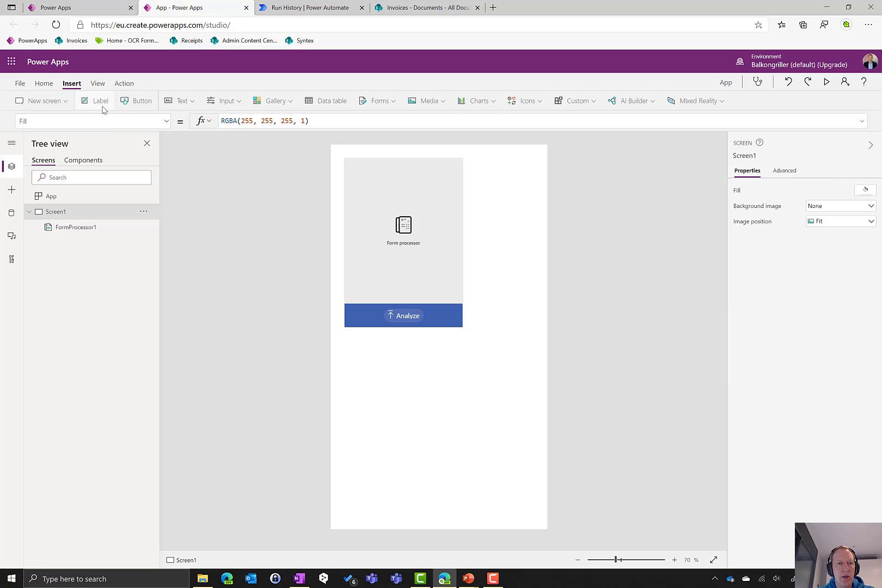
pyautogui.click(95, 101)
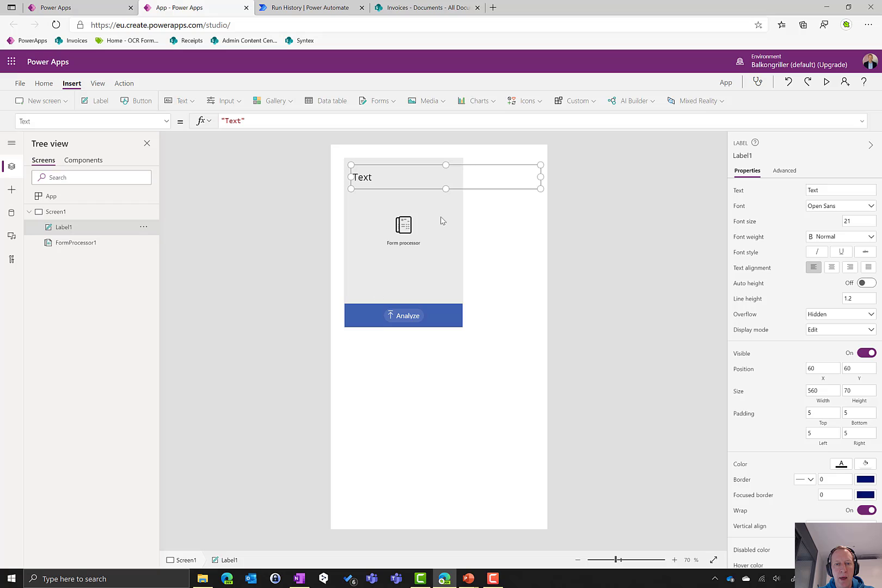
pyautogui.moveTo(466, 191); pyautogui.dragTo(457, 372)
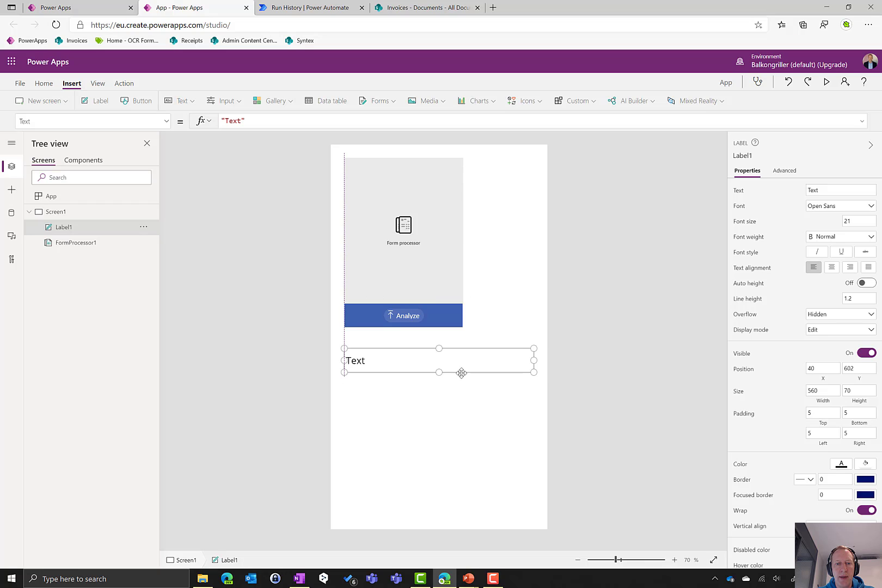
# - Set the label's Text formula to FormProcessor1.Fields.Total
pyautogui.click(256, 122)
pyautogui.hotkey('ctrl', 'a')
pyautogui.write('F')
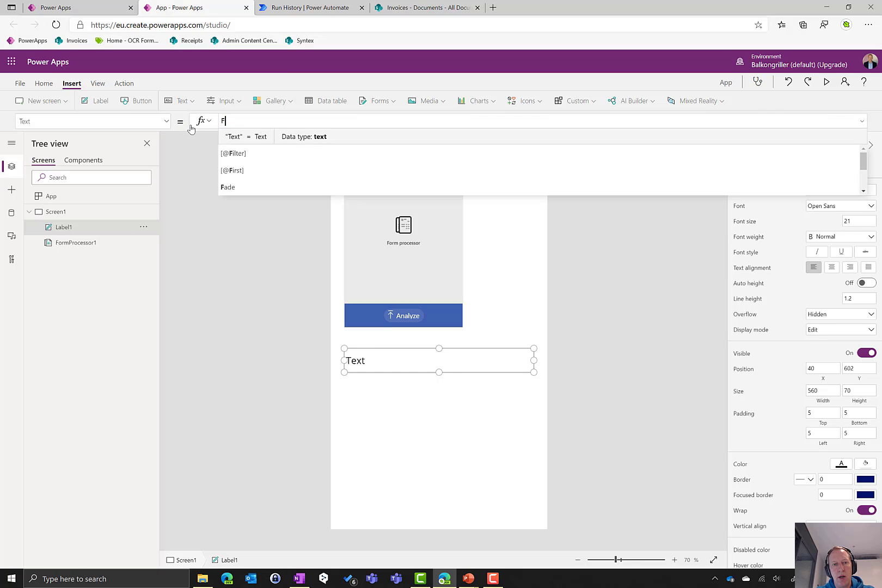
pyautogui.write('orm')
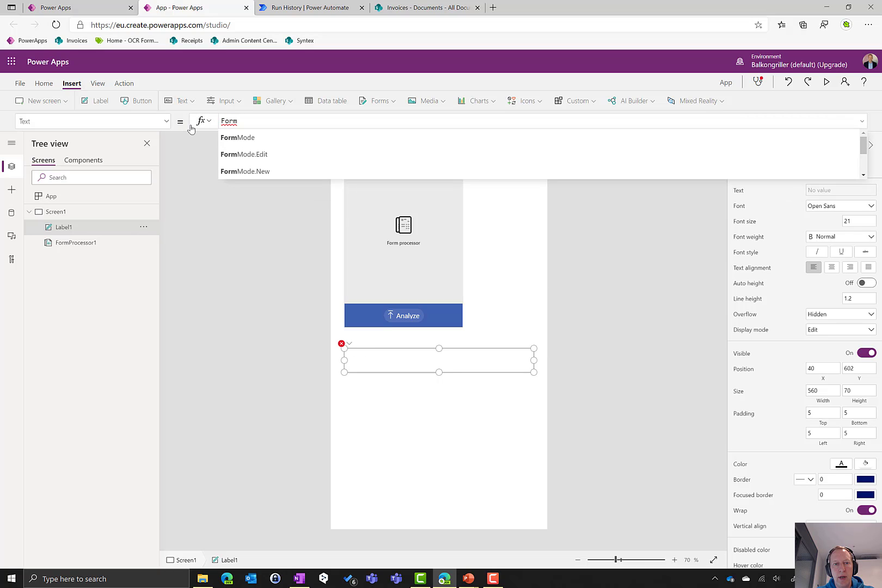
pyautogui.write('pro')
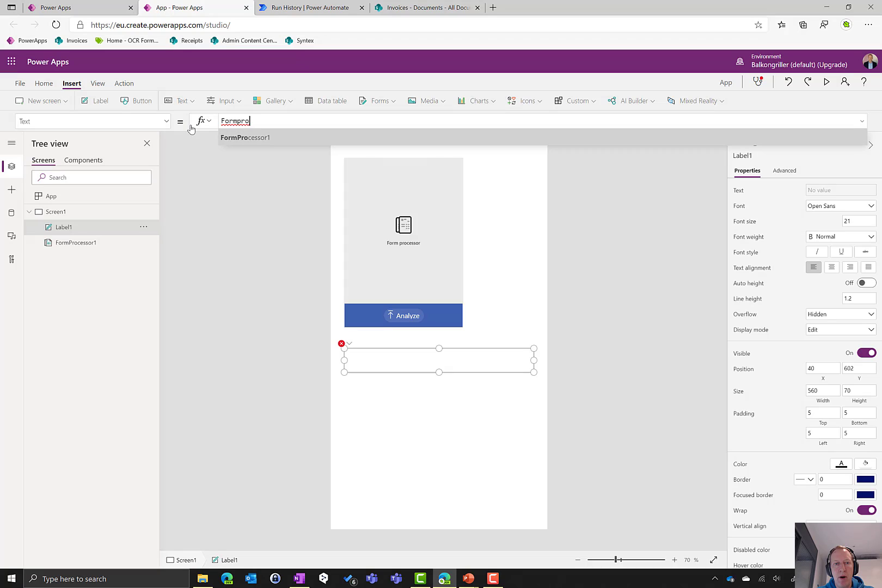
pyautogui.press('Tab')
pyautogui.write('.')
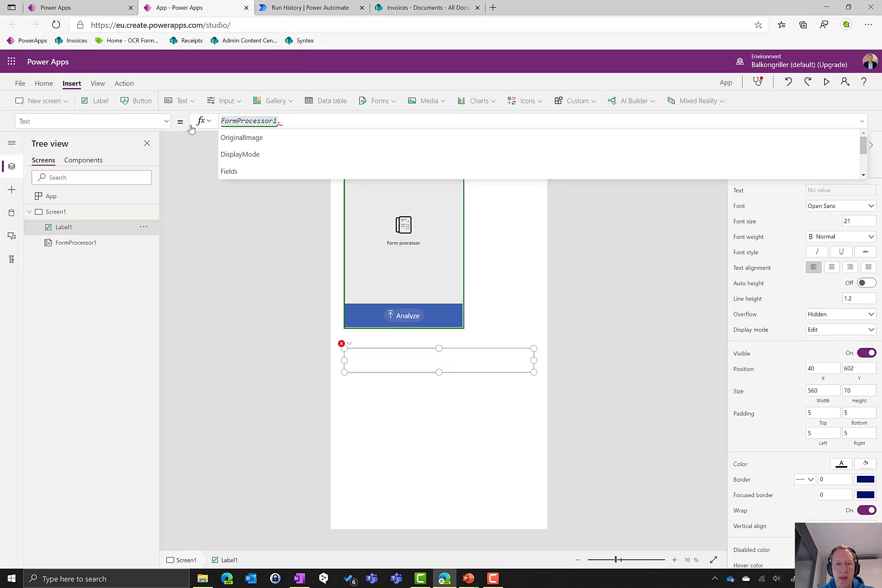
pyautogui.write('fiel')
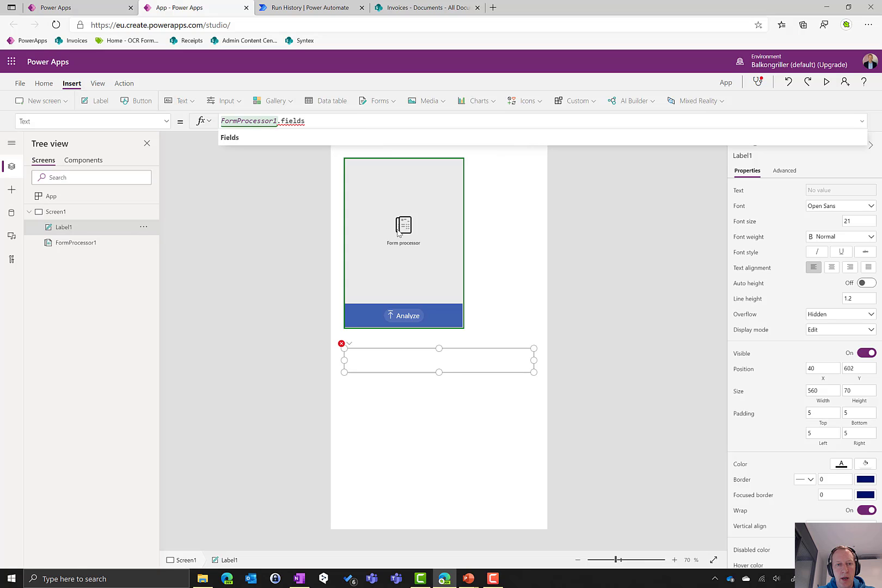
pyautogui.write('ds')
pyautogui.press('Tab')
pyautogui.write('.')
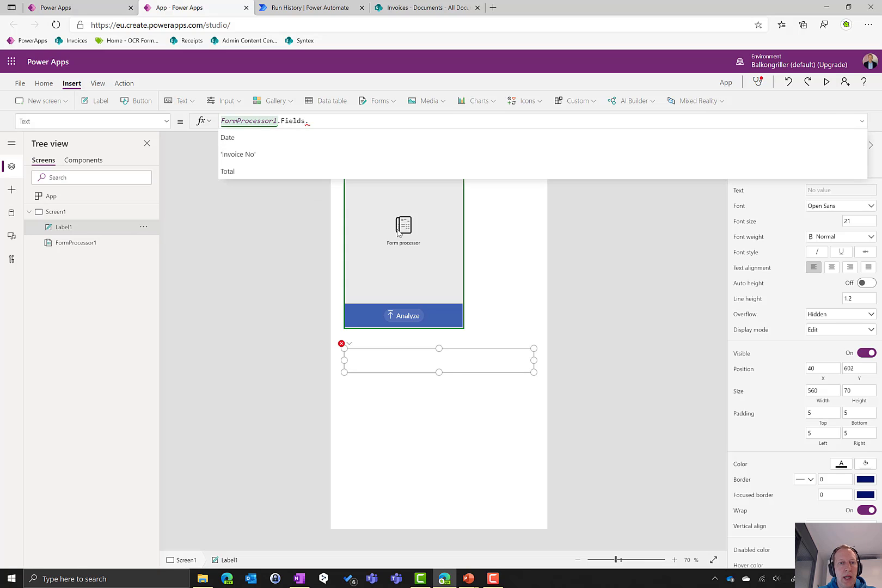
pyautogui.click(275, 166)
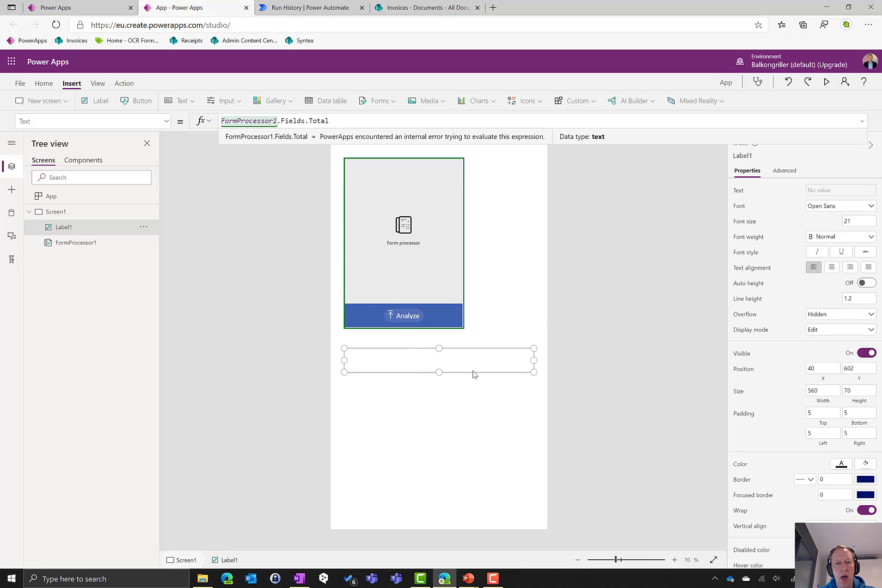
pyautogui.click(496, 245)
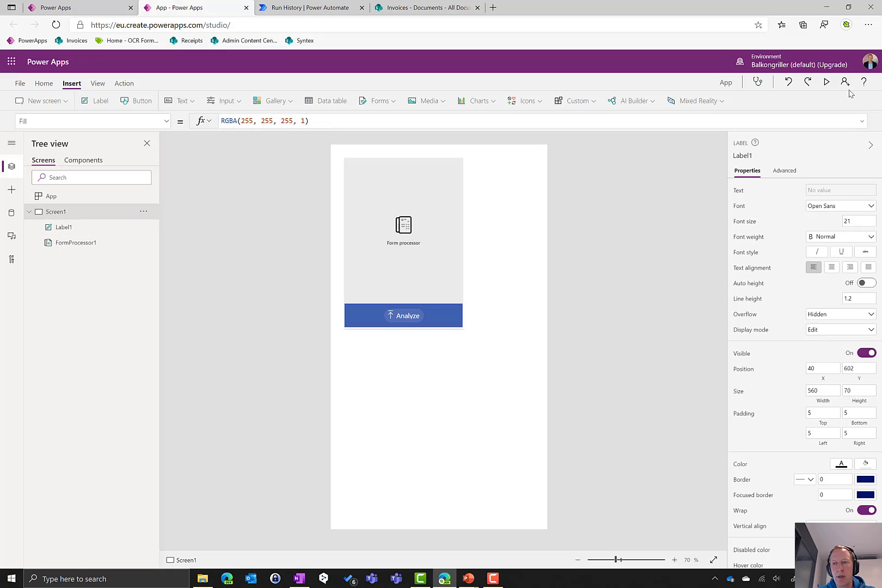
# - Preview the app and analyze an invoice PDF from the Casa Ametller folder, then exit the preview and dismiss the tip
pyautogui.click(826, 82)
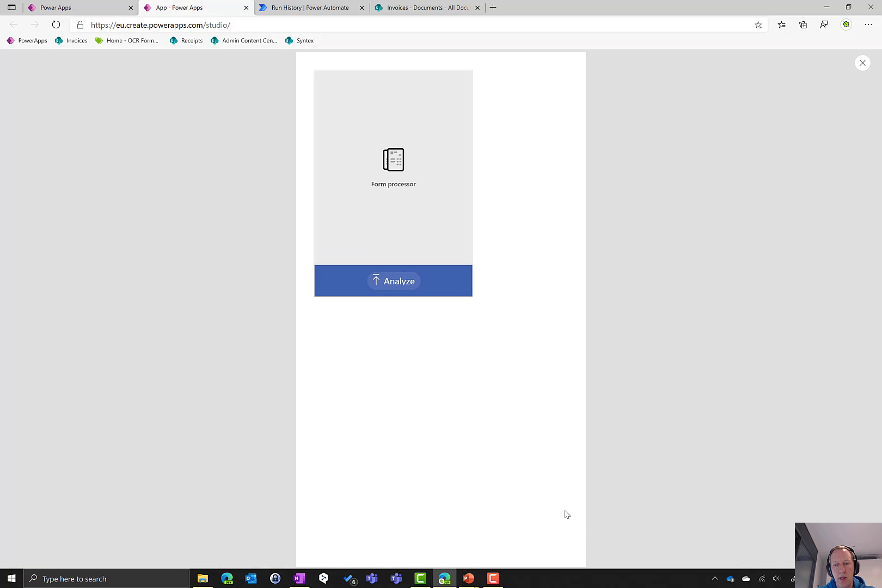
pyautogui.click(396, 282)
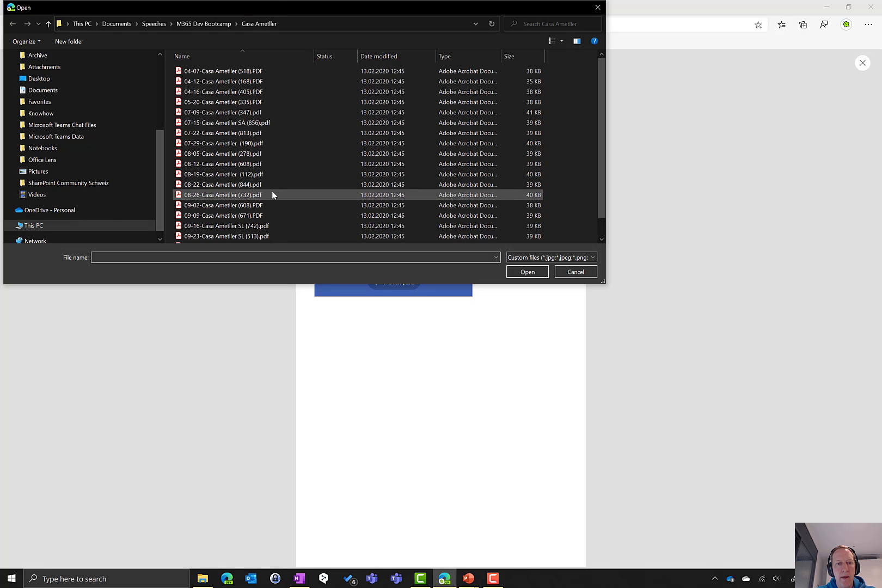
pyautogui.scroll(-3, 274, 195)
pyautogui.doubleClick(238, 230)
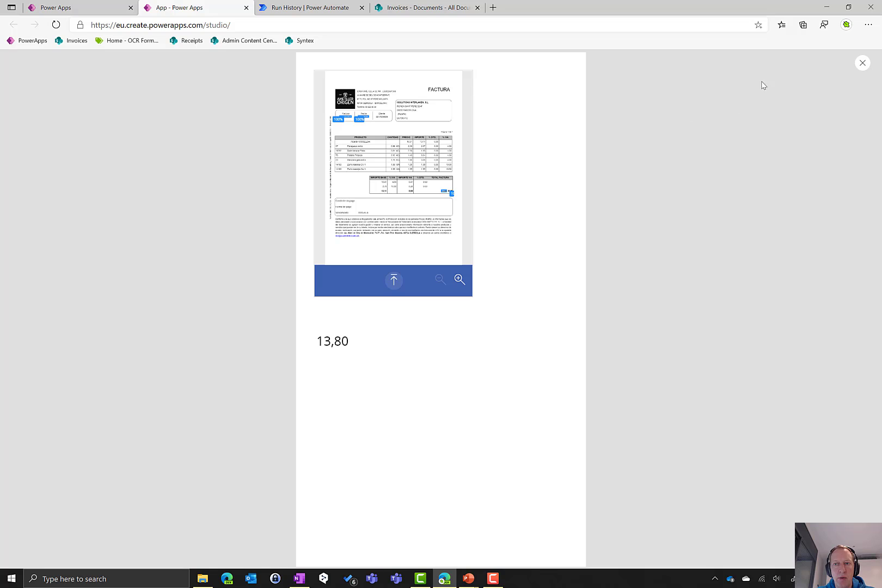
pyautogui.click(863, 64)
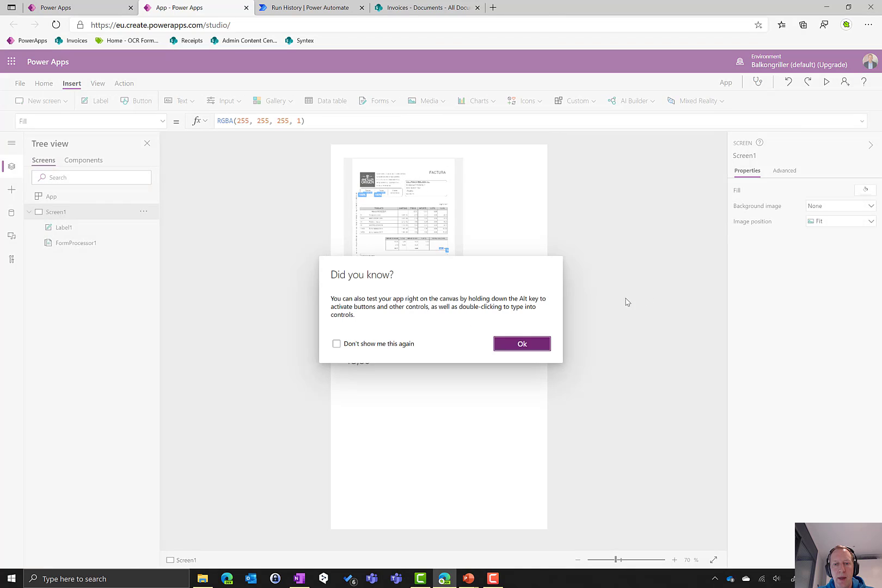
pyautogui.click(531, 345)
# - Return to the Invoices model in AI Builder, open it for editing and add a new table to the information to extract
pyautogui.click(76, 8)
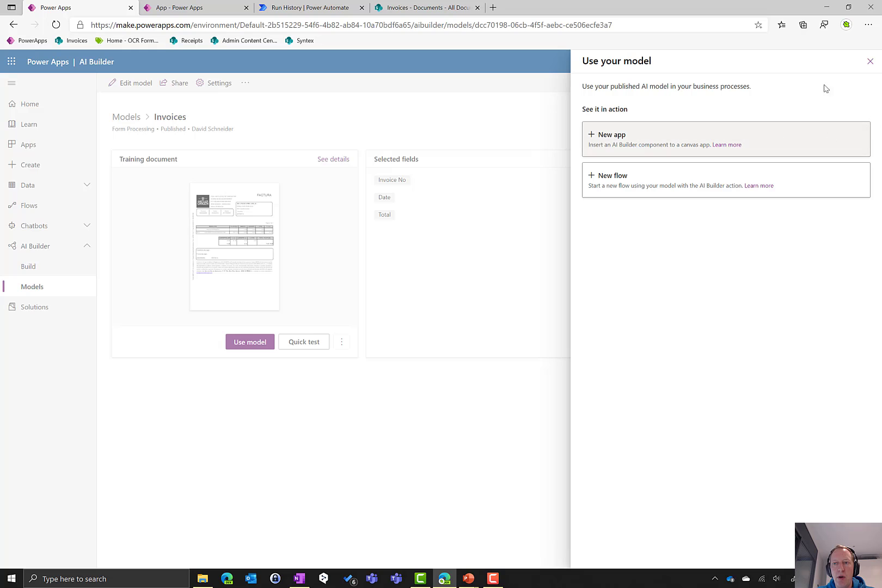
pyautogui.click(870, 62)
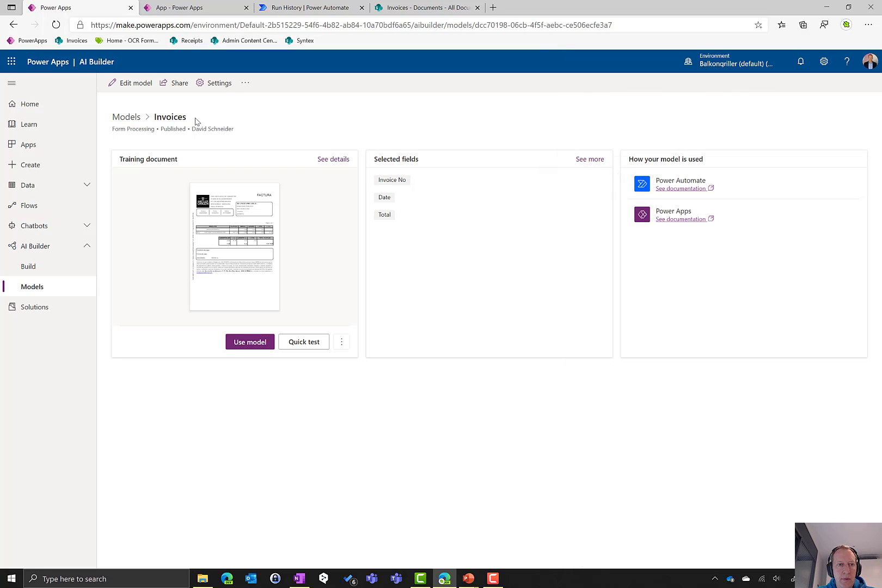
pyautogui.click(127, 86)
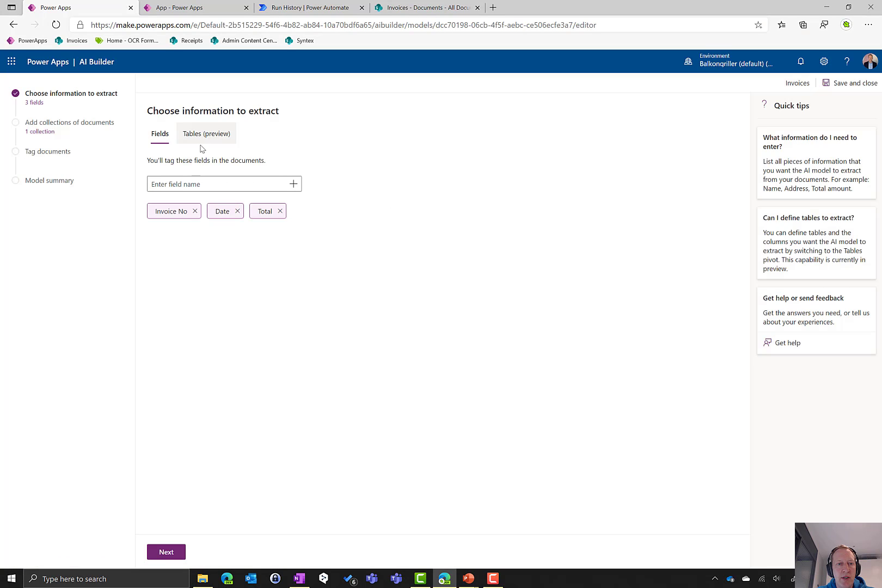
pyautogui.click(203, 140)
pyautogui.click(159, 184)
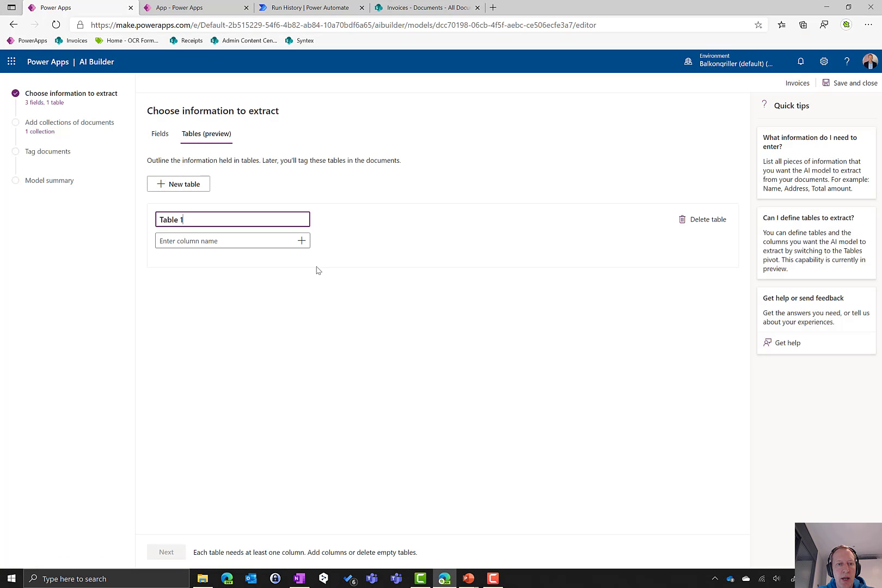
# - Rename the new table to Items and add the columns Product Name and Product Price
pyautogui.hotkey('ctrl', 'a')
pyautogui.press('BackSpace')
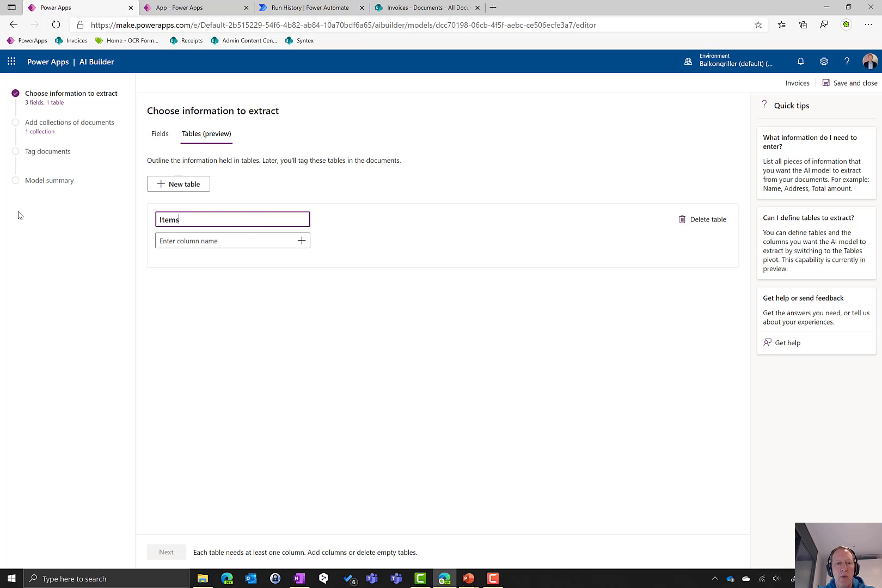
pyautogui.click(202, 240)
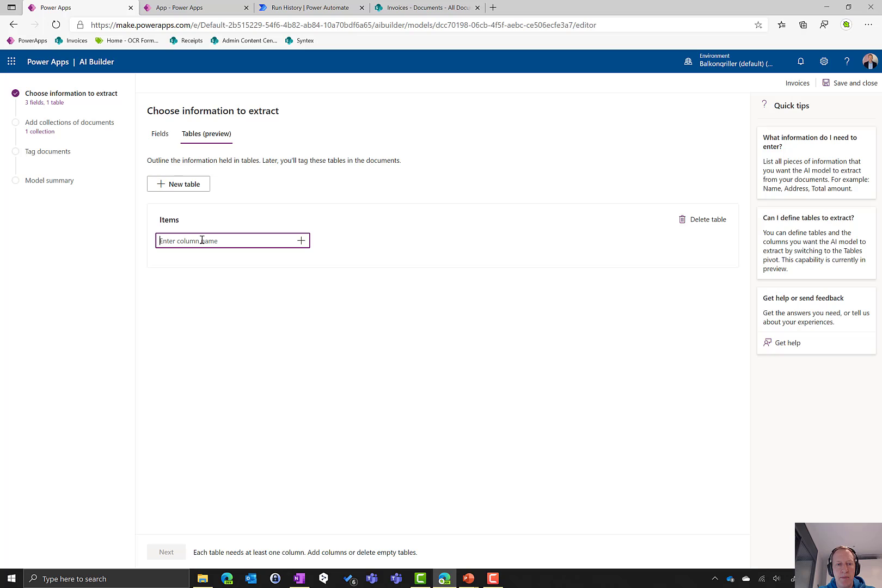
pyautogui.write('Product')
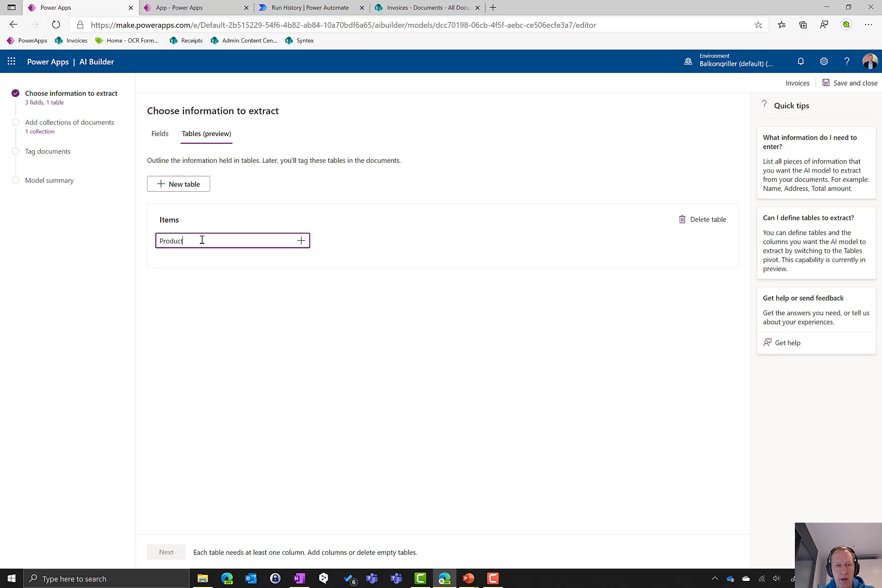
pyautogui.write(' Name')
pyautogui.press('Return')
pyautogui.write('Pro')
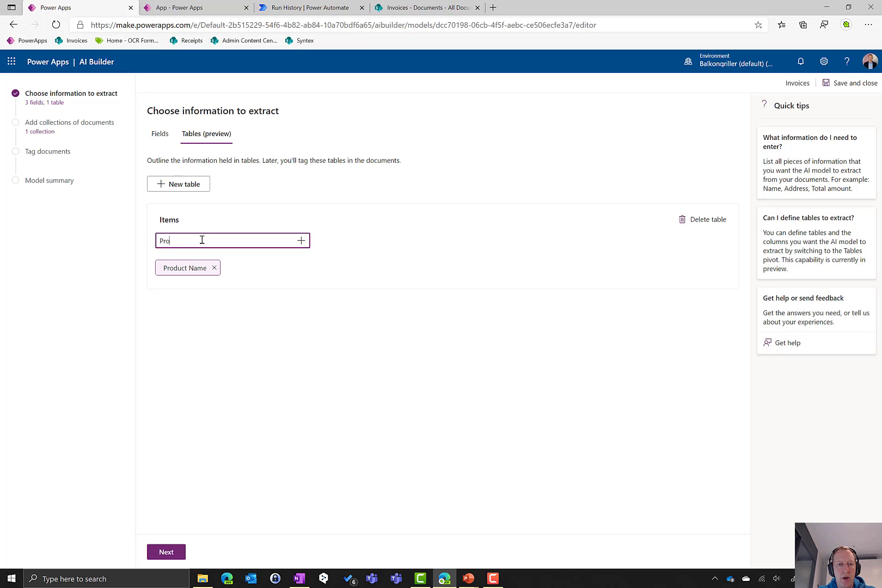
pyautogui.write('duct Price')
pyautogui.press('Return')
# - Proceed to the document collections, check the files in Collection 1, analyze them and open the collection for tagging
pyautogui.click(172, 553)
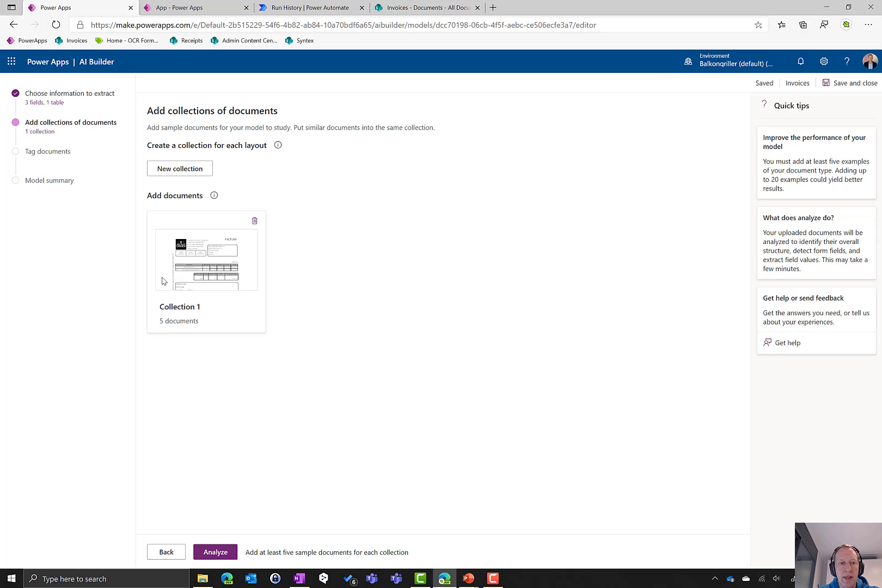
pyautogui.click(202, 279)
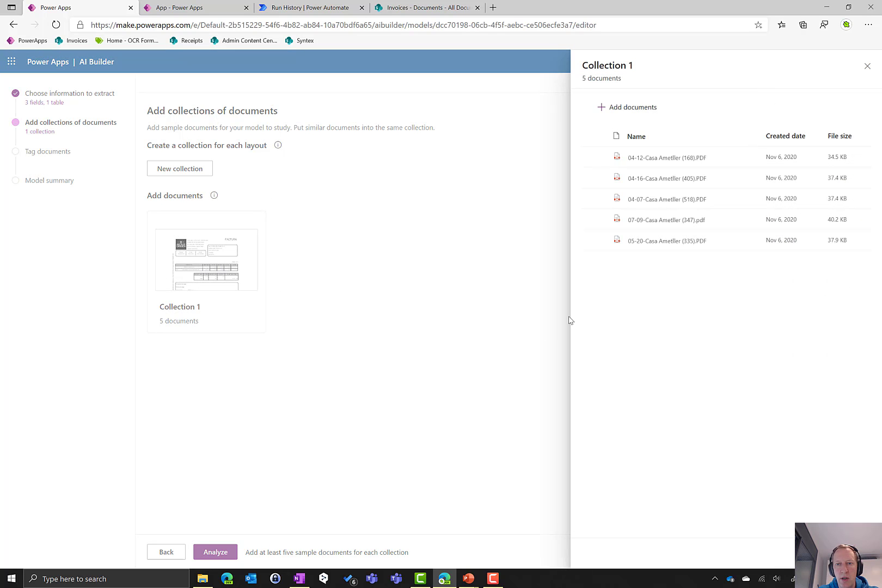
pyautogui.click(867, 66)
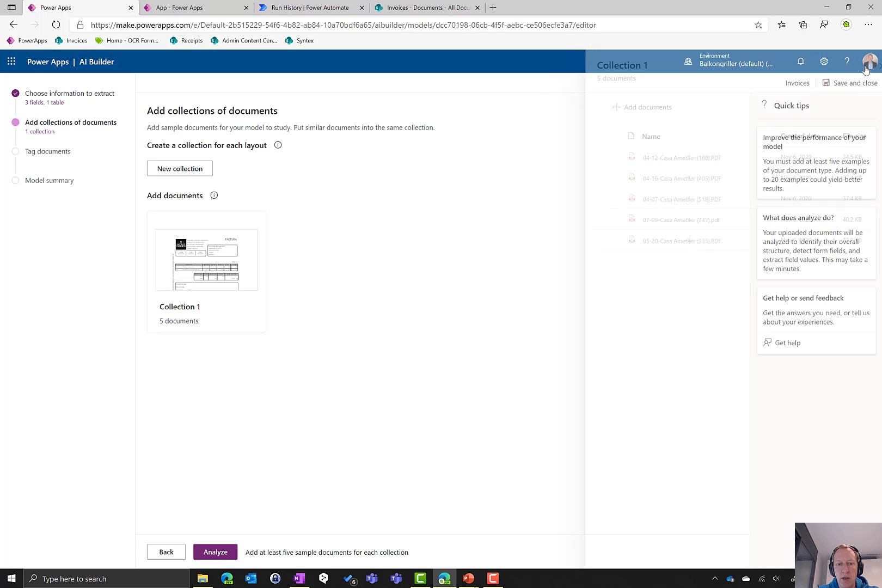
pyautogui.click(224, 554)
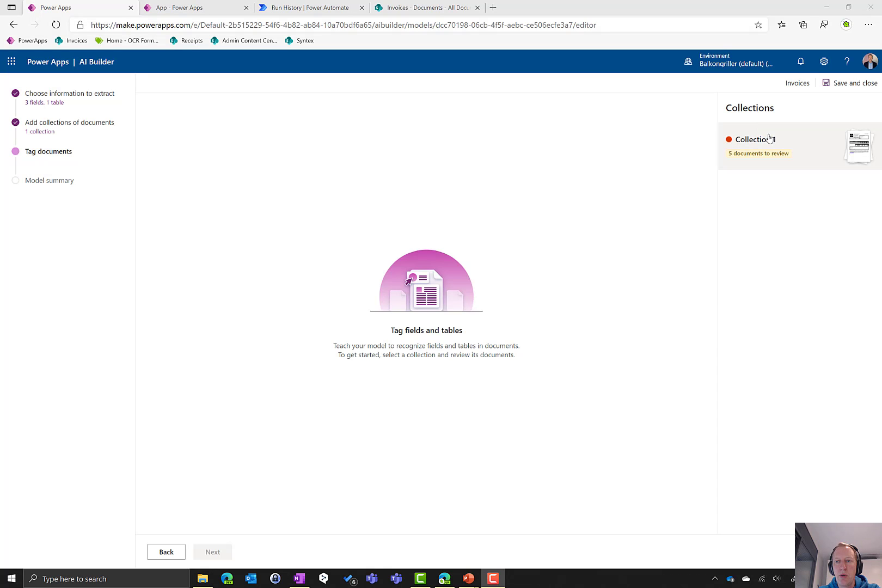
pyautogui.click(801, 147)
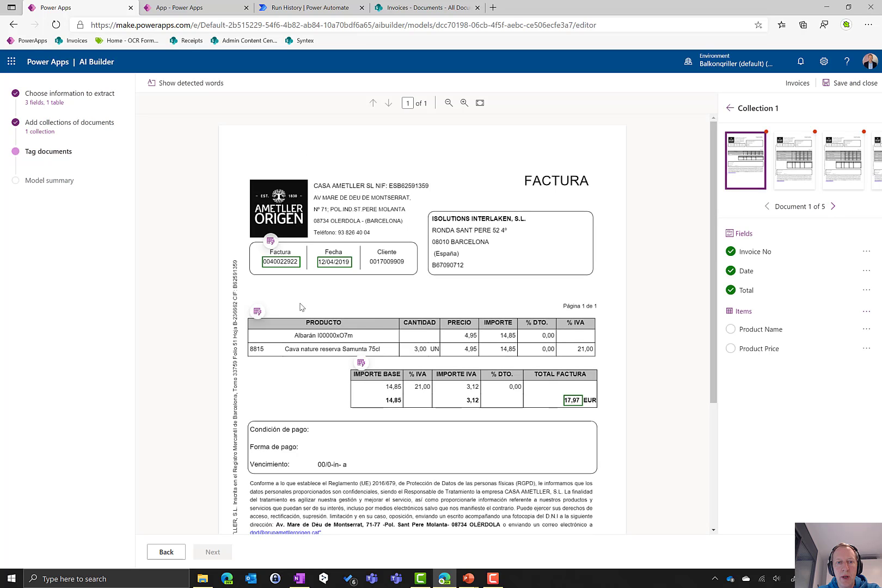
# - Tag the first invoice's product table as Items, with PRODUCTO as Product Name and PRECIO as Product Price
pyautogui.click(257, 313)
pyautogui.click(275, 345)
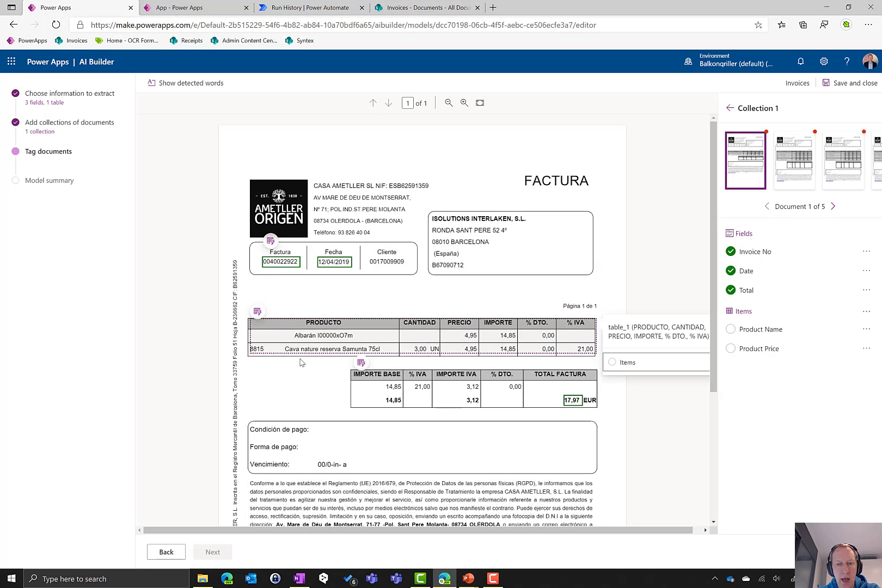
pyautogui.click(622, 365)
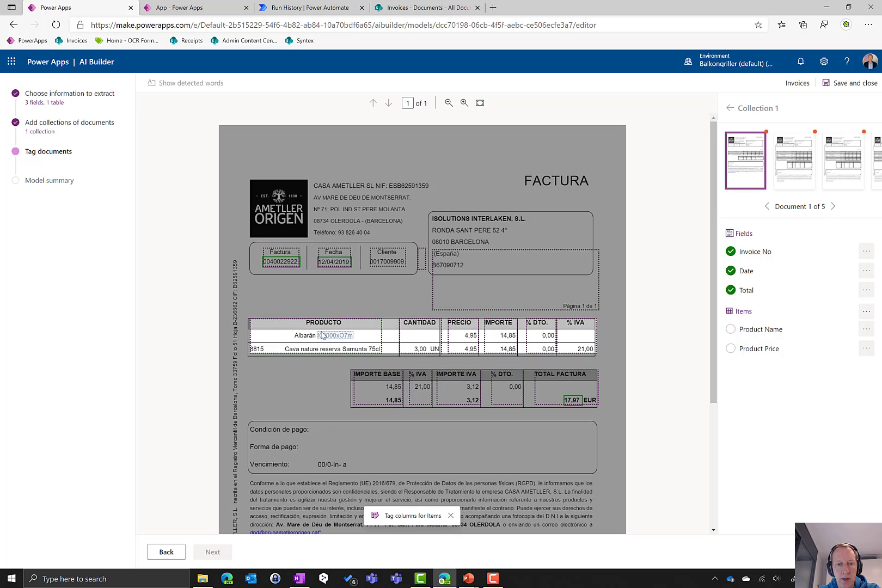
pyautogui.click(374, 340)
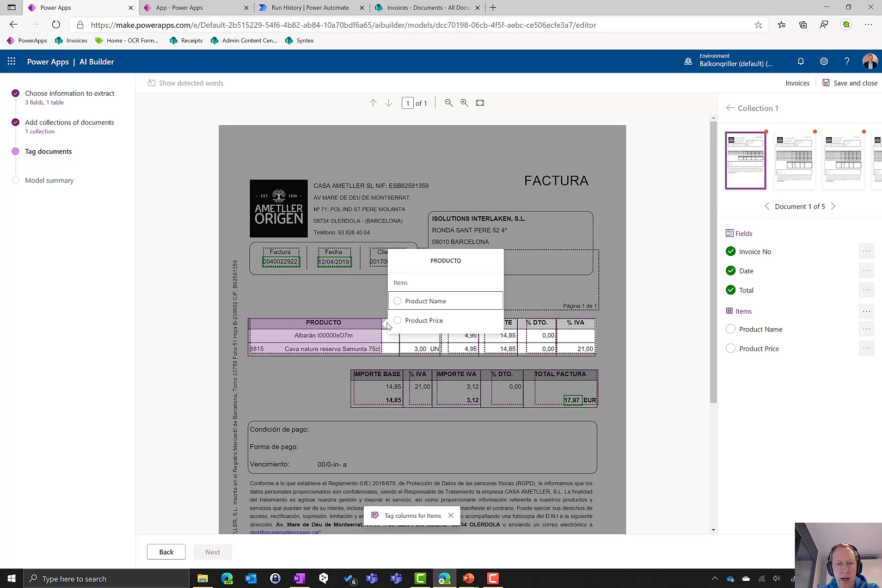
pyautogui.click(408, 302)
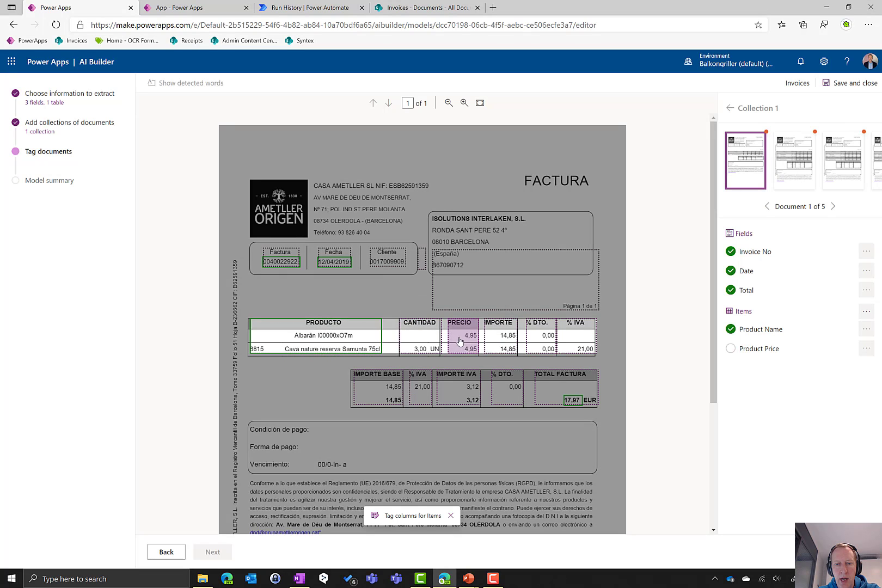
pyautogui.click(461, 340)
pyautogui.click(405, 325)
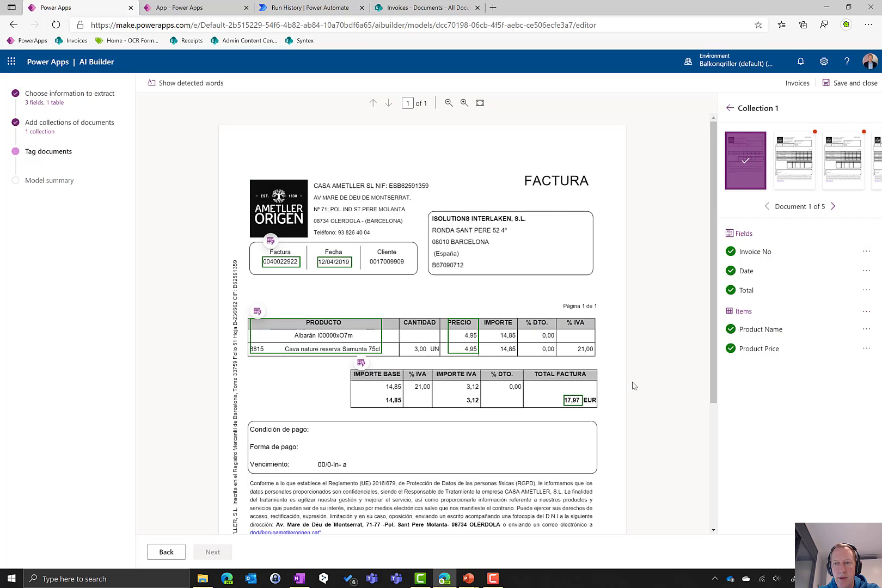
# - Review the tags on documents 2 to 5 of Collection 1, and save and close the model draft
pyautogui.click(833, 207)
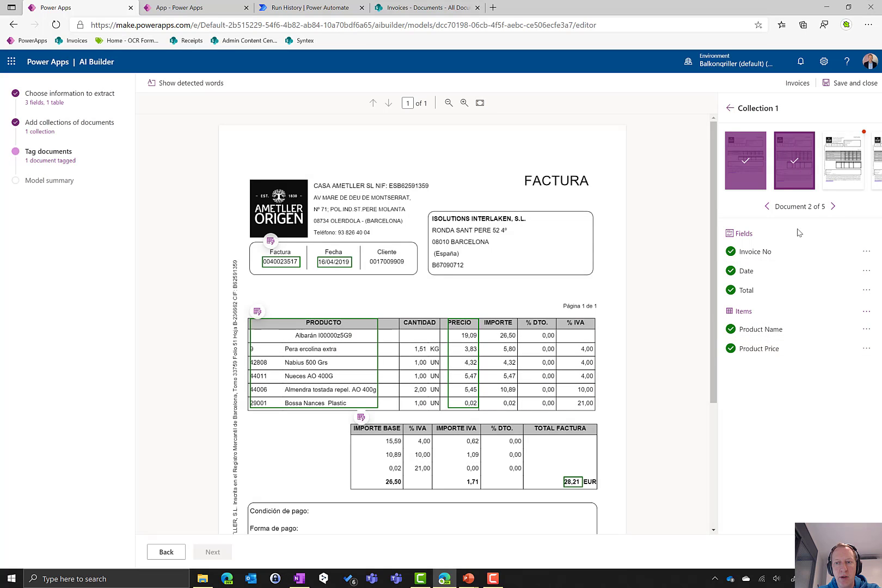
pyautogui.click(833, 207)
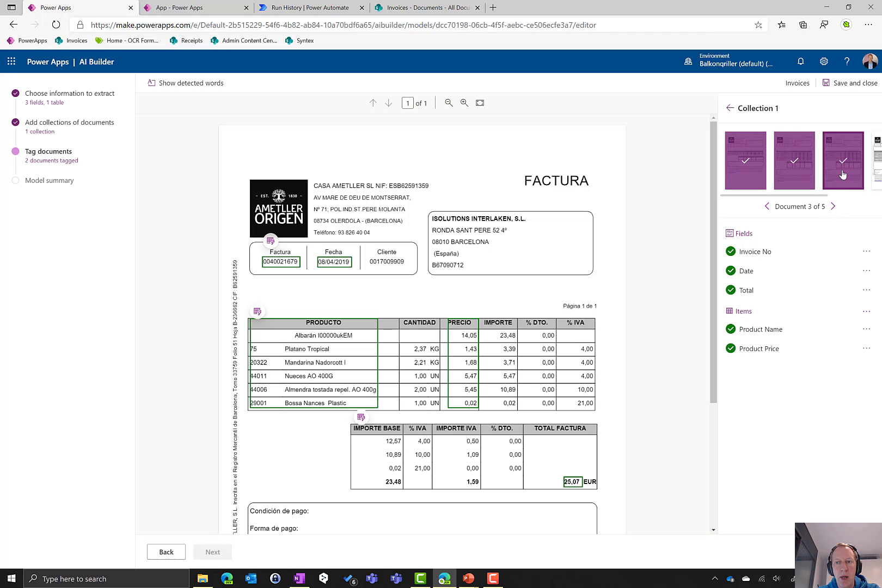
pyautogui.click(834, 207)
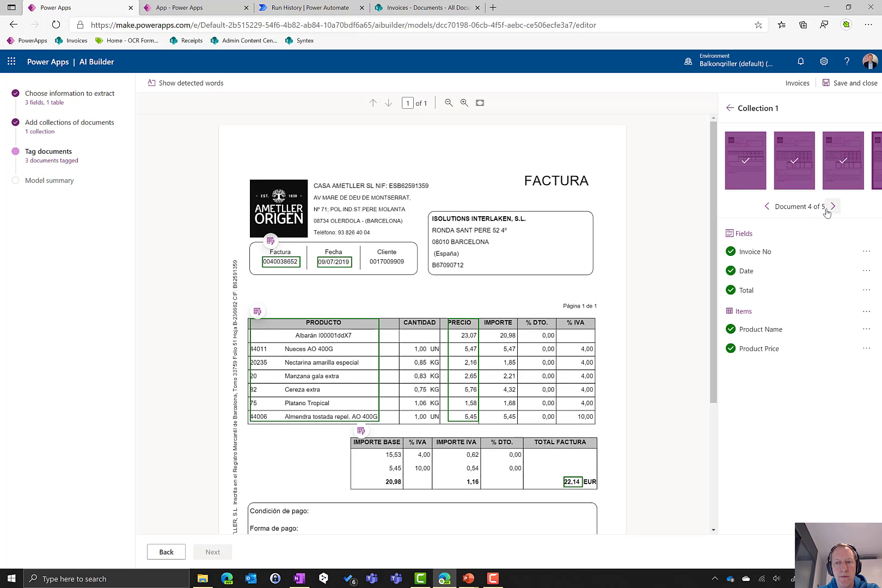
pyautogui.click(832, 207)
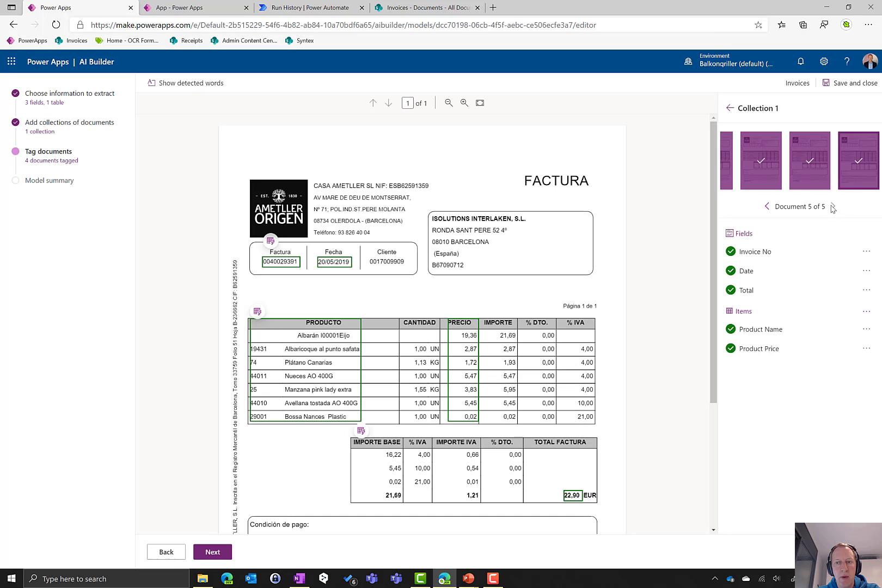
pyautogui.click(843, 84)
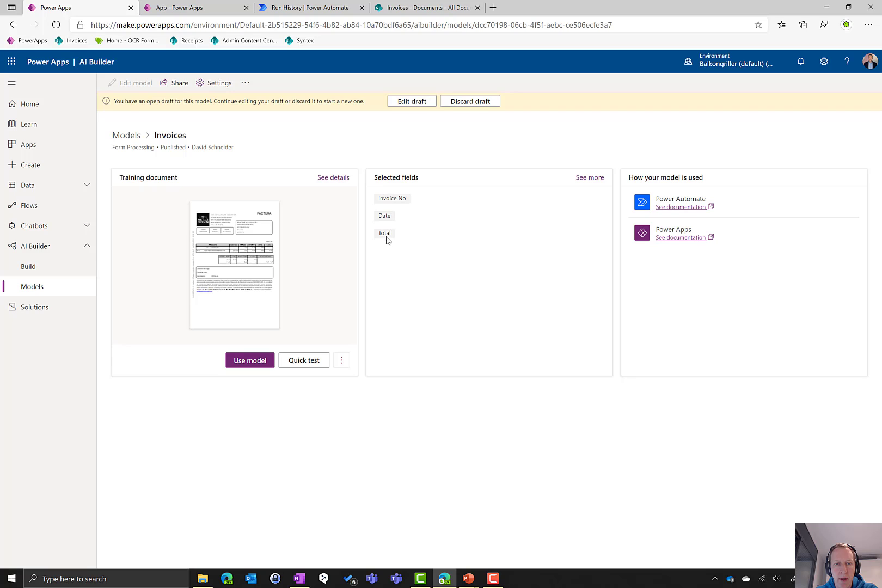
# - Reopen the Invoices model draft, continue to the model summary and train the model
pyautogui.click(404, 102)
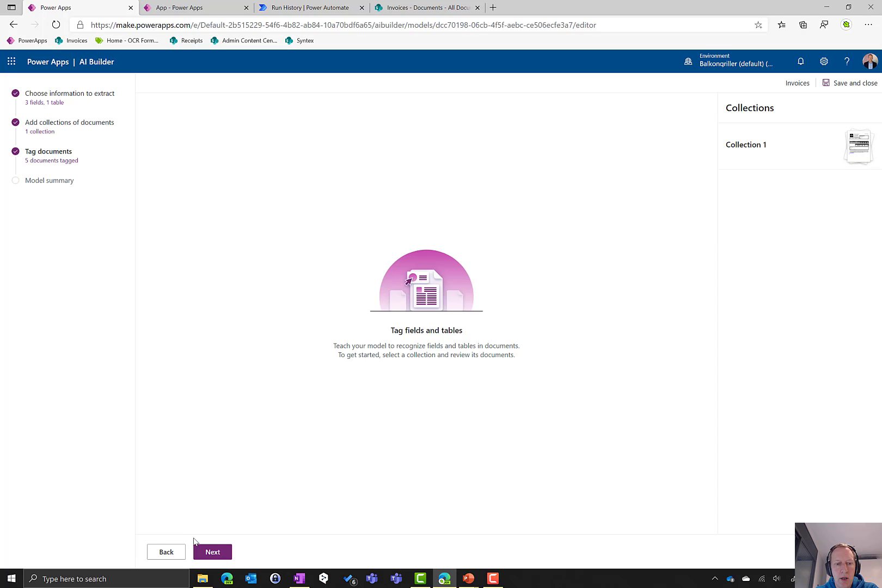
pyautogui.click(213, 552)
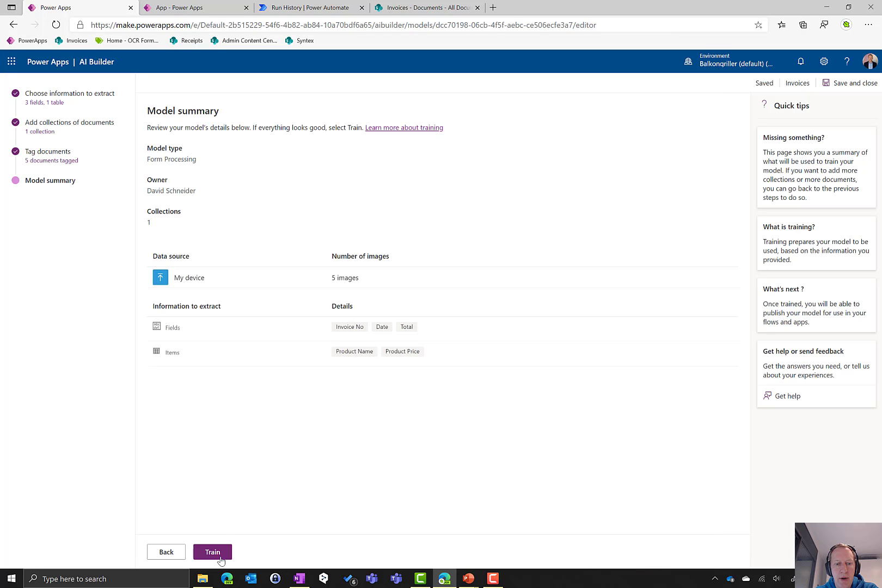
pyautogui.click(213, 552)
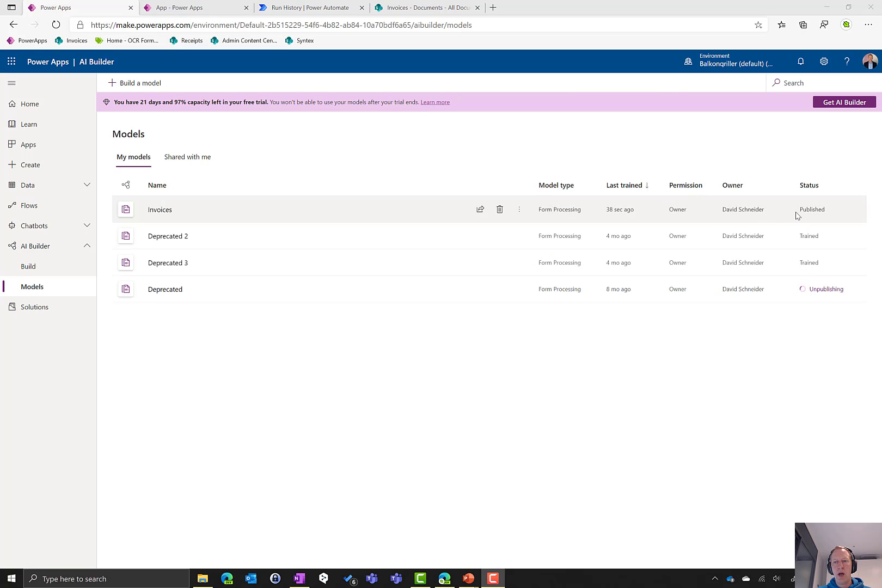
# - Quick test the last trained version of the Invoices model with a Casa Ametller invoice, examine the detected fields and Items table, and close the test
pyautogui.click(170, 213)
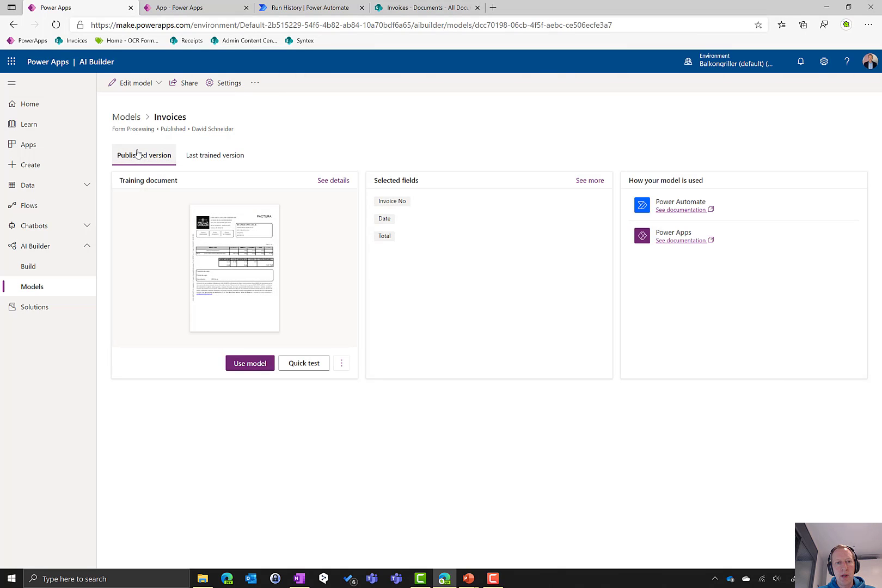
pyautogui.click(205, 155)
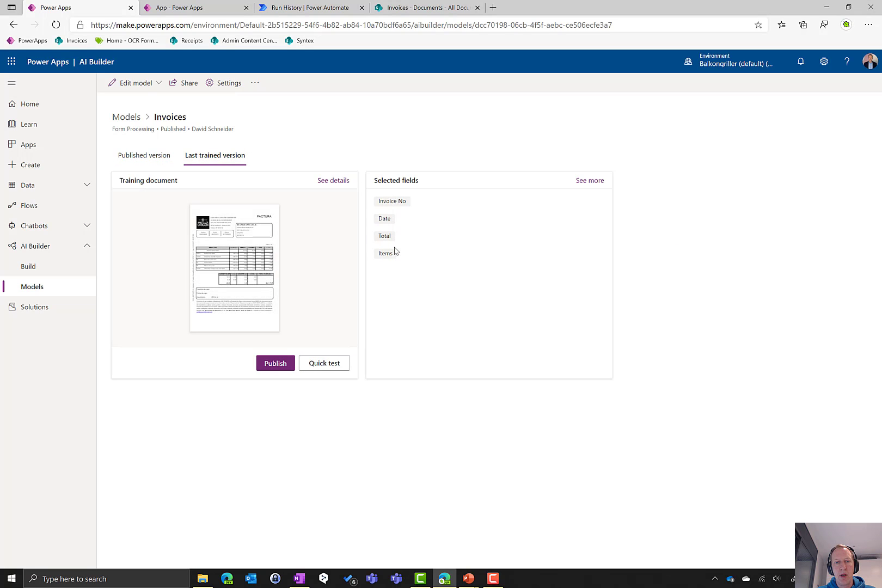
pyautogui.click(323, 363)
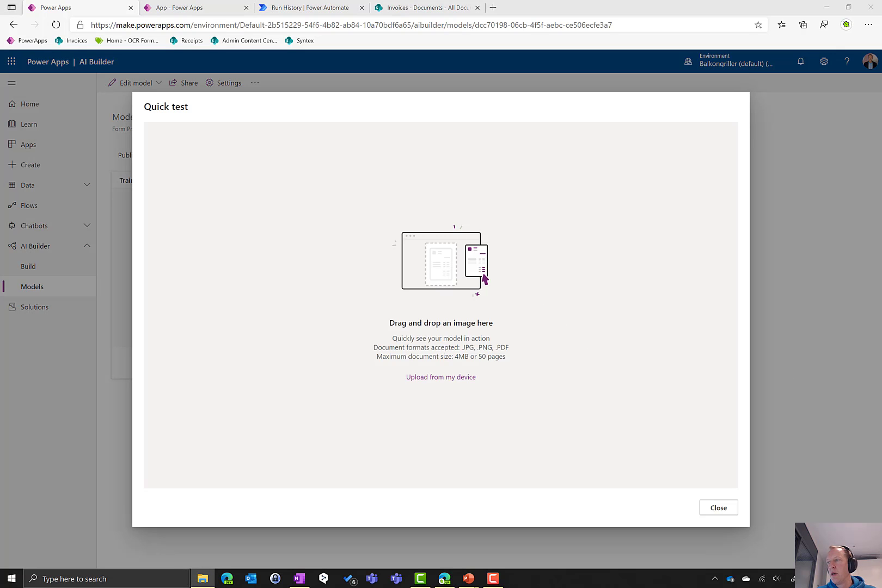
pyautogui.moveTo(406, 0); pyautogui.dragTo(430, 272)
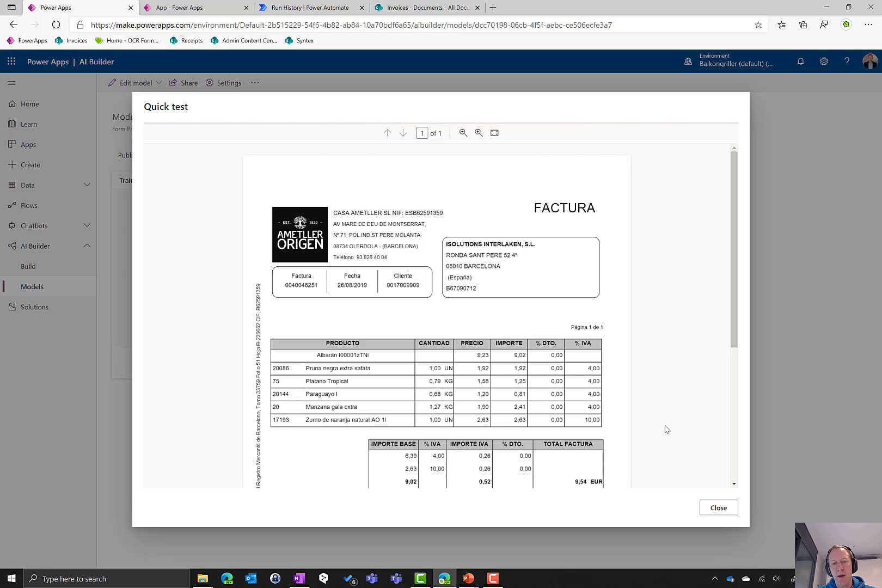
pyautogui.scroll(-1, 664, 428)
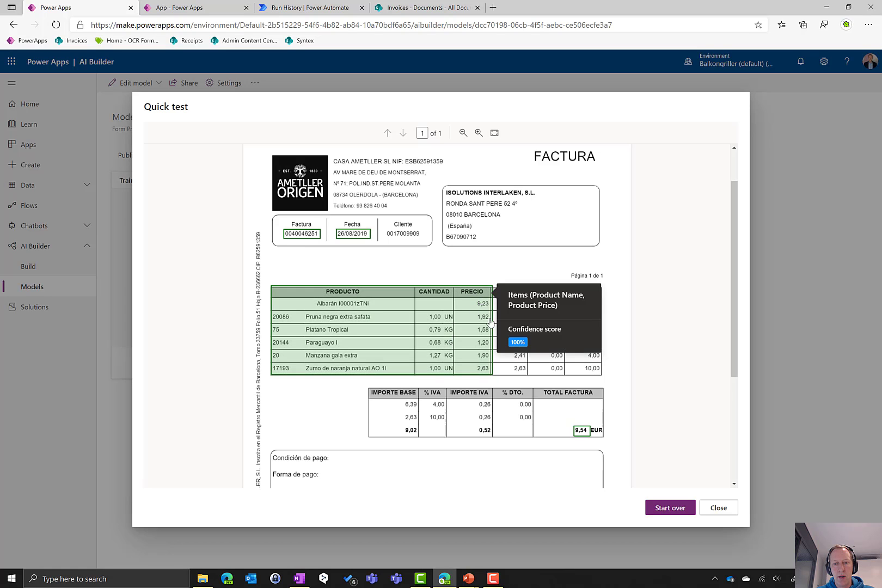
pyautogui.scroll(-3, 604, 384)
pyautogui.scroll(3, 605, 380)
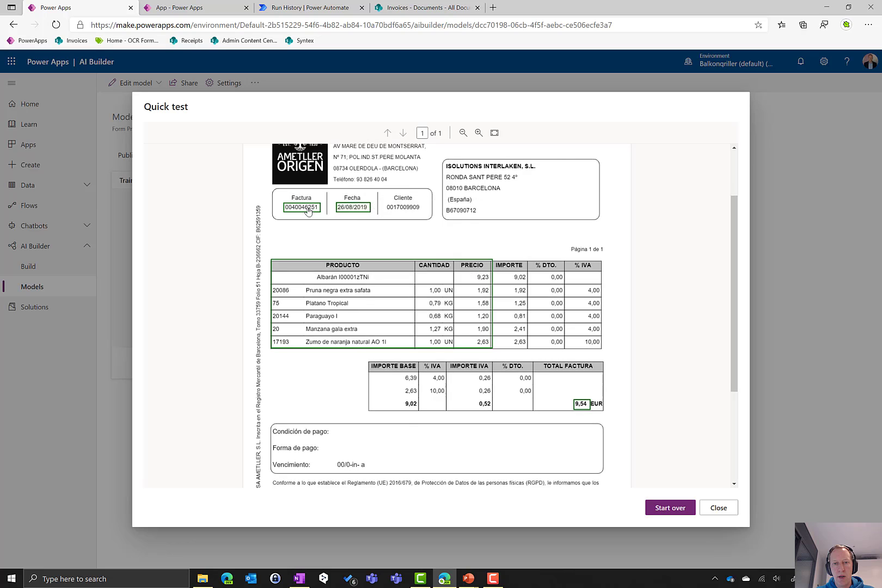
pyautogui.scroll(2, 442, 242)
pyautogui.click(718, 508)
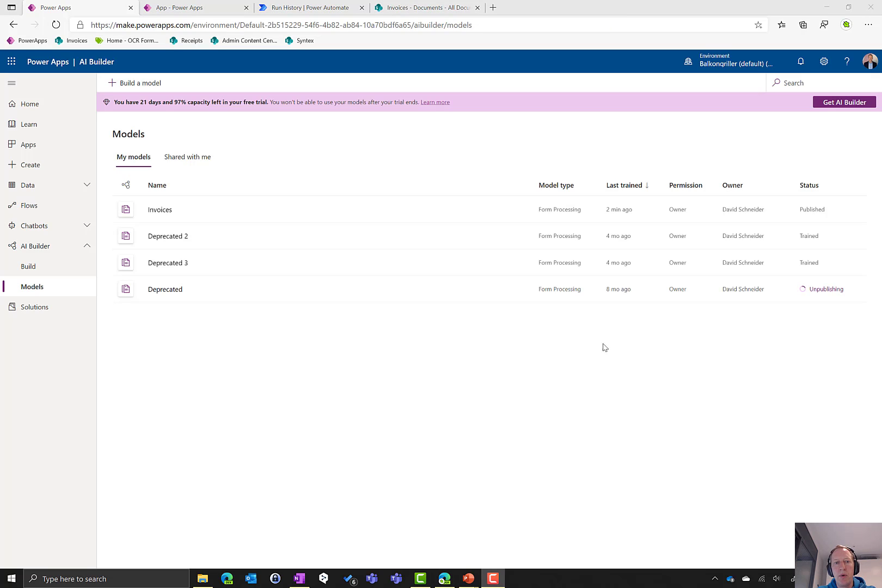
# - Reopen the Invoices model's last trained version, quick test it with another Casa Ametller invoice and inspect the Items table detection
pyautogui.click(164, 209)
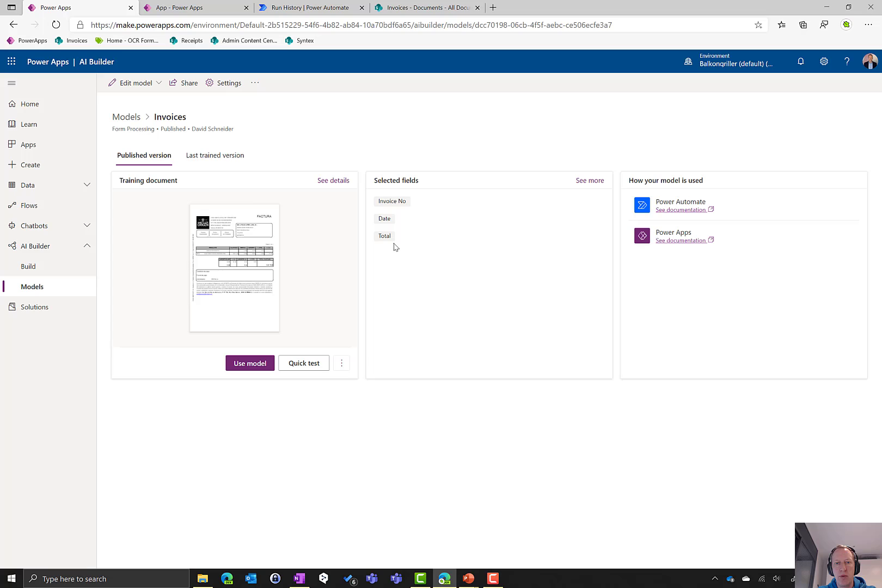
pyautogui.click(216, 158)
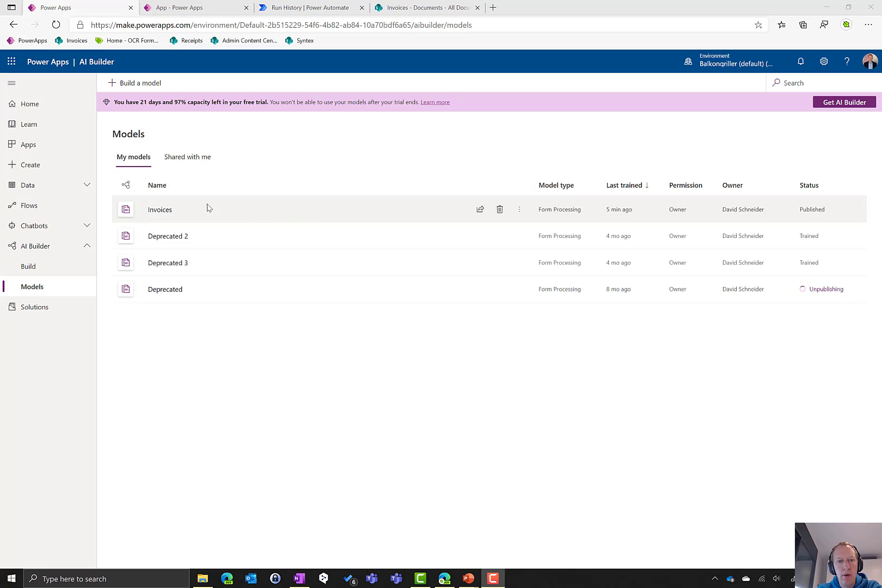
pyautogui.click(160, 210)
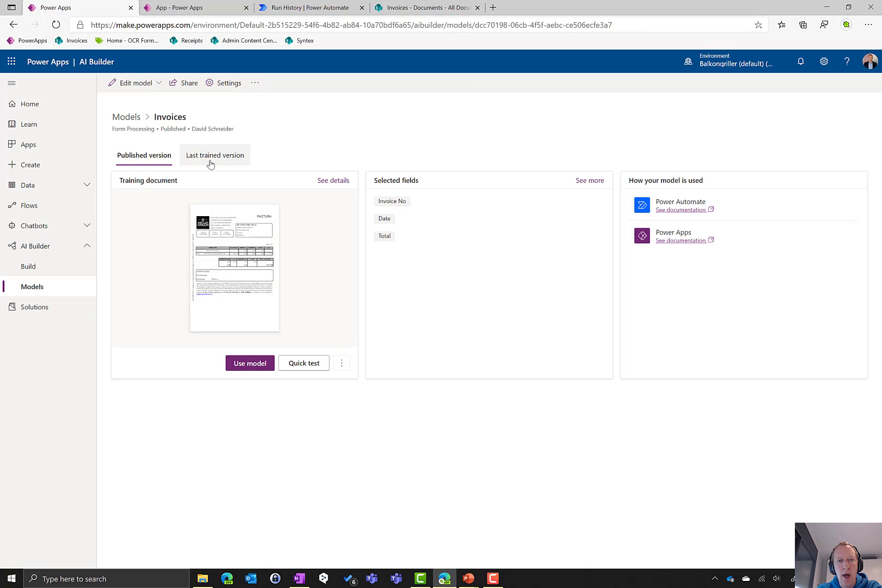
pyautogui.click(212, 160)
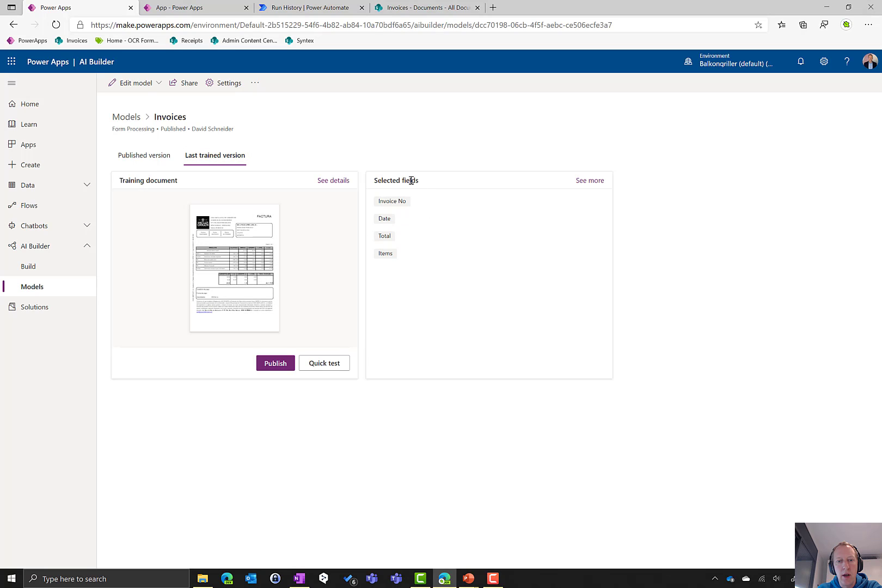
pyautogui.click(330, 365)
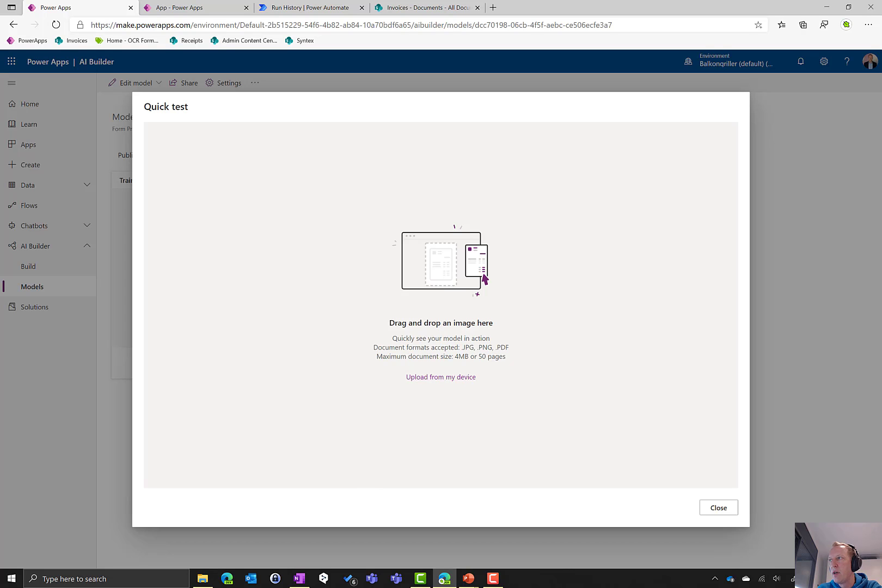
pyautogui.moveTo(881, 302); pyautogui.dragTo(469, 284)
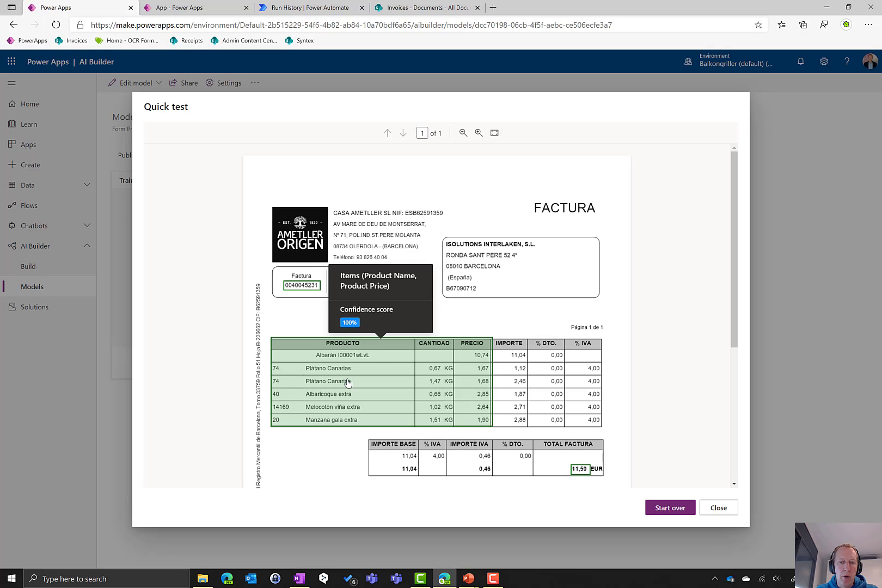
# - Close the Invoices model's quick test and switch to the PowerPoint slide show with the Best Practices slide
pyautogui.click(722, 509)
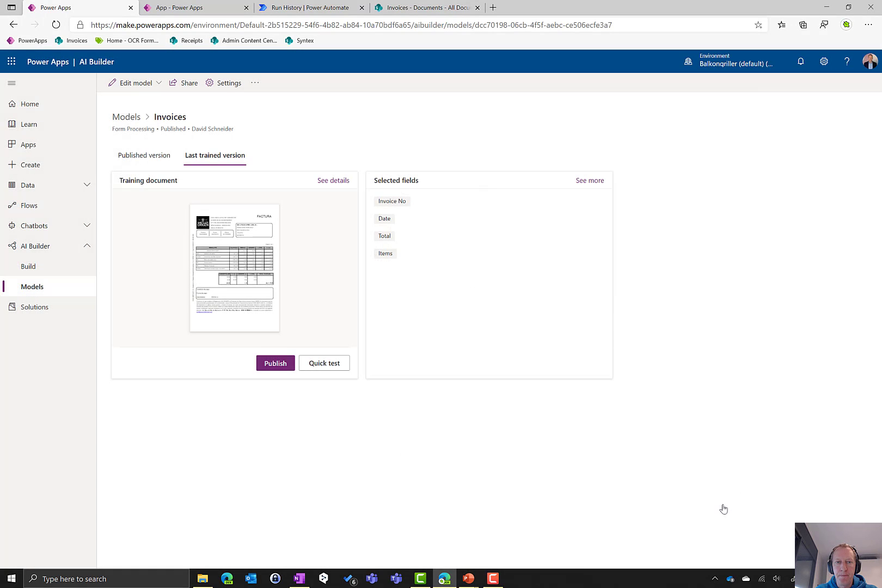
pyautogui.hotkey('alt', 'Tab')
pyautogui.hotkey('alt', 'Tab')
pyautogui.hotkey('alt', 'Tab')
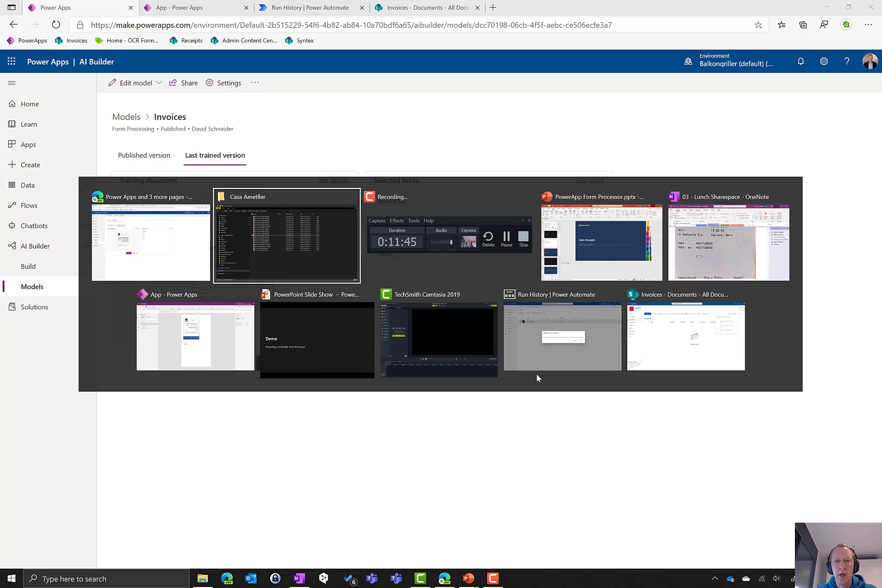
pyautogui.hotkey('alt', 'Tab')
pyautogui.hotkey('alt', 'Tab')
pyautogui.hotkey('alt', 'Tab')
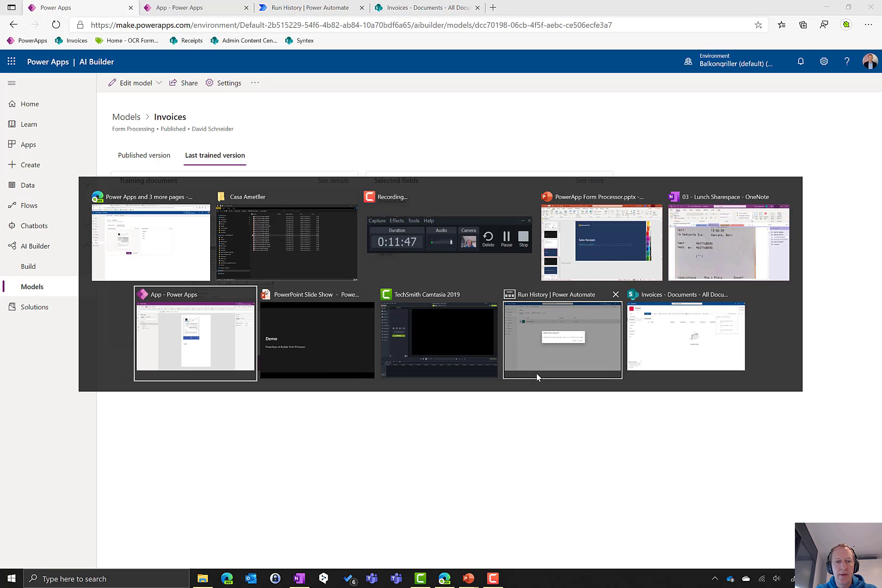
pyautogui.click(506, 248)
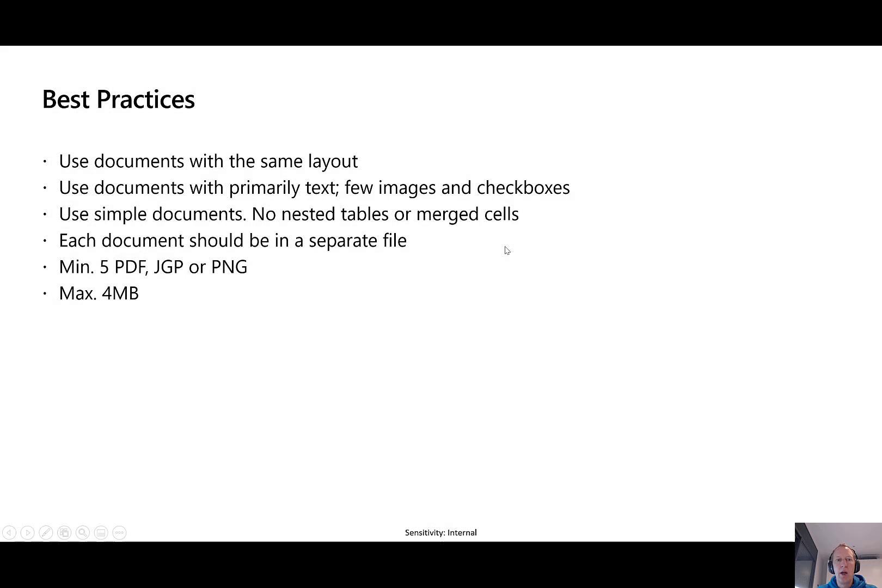
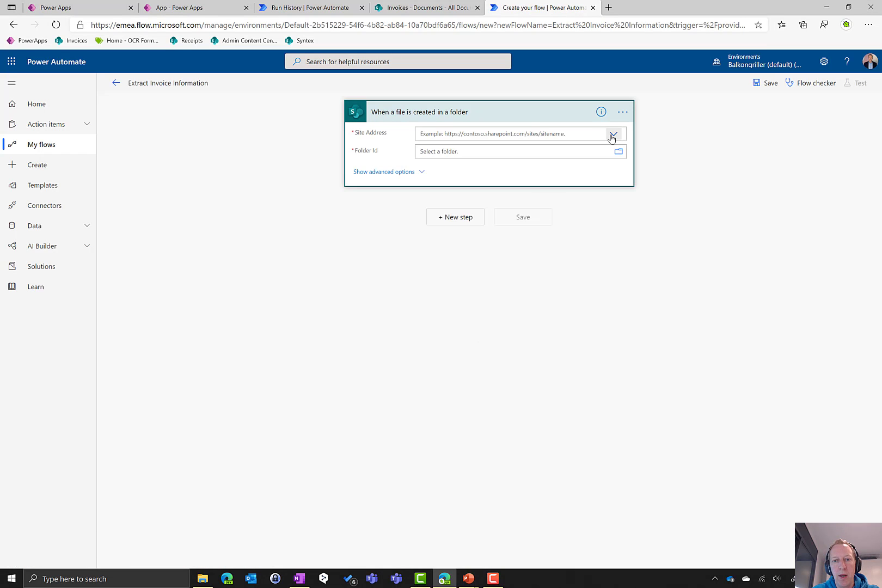
# - Point the file-created trigger to the Invoices SharePoint site and its Shared Documents folder
pyautogui.click(614, 134)
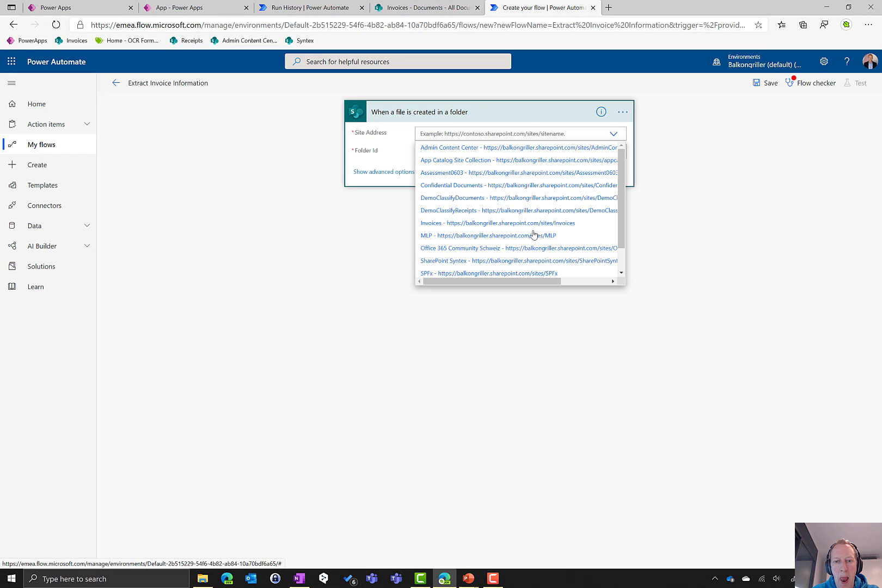
pyautogui.click(566, 225)
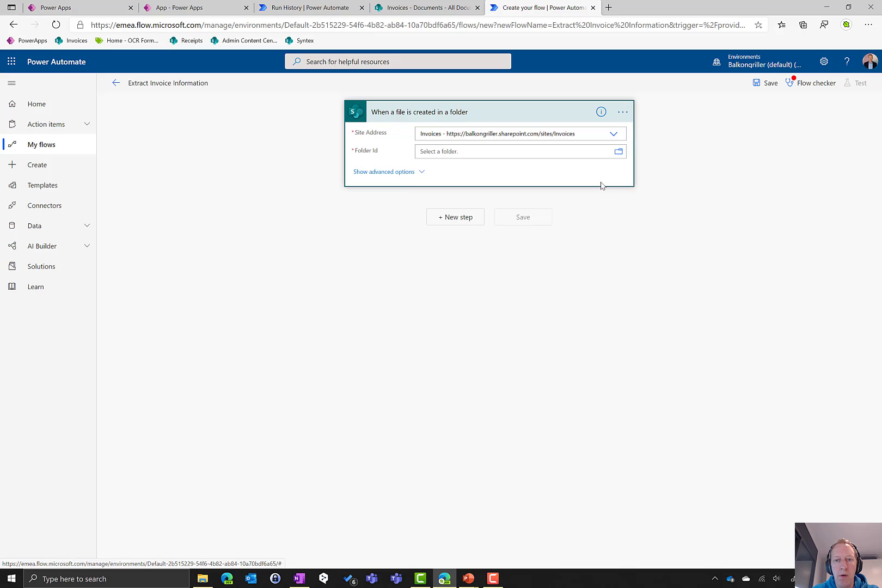
pyautogui.click(619, 153)
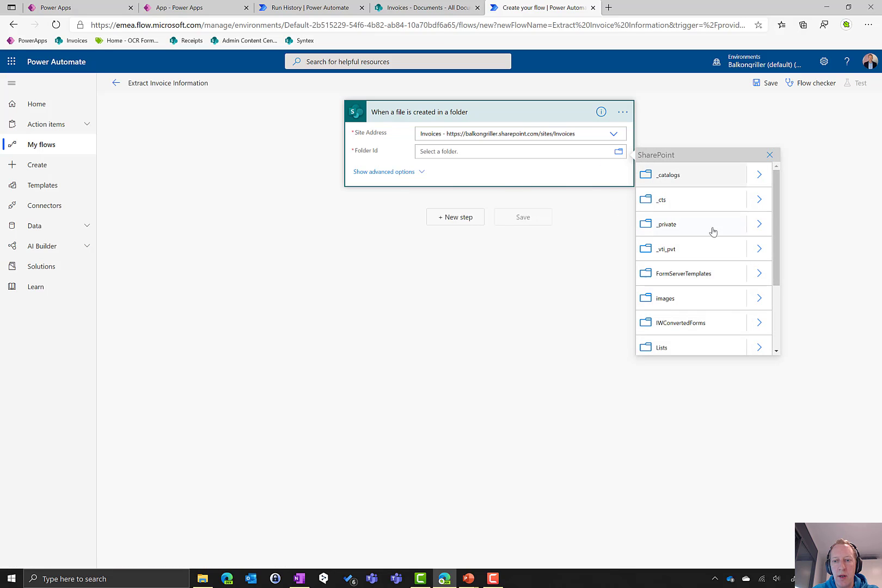
pyautogui.scroll(-2, 695, 287)
pyautogui.click(687, 313)
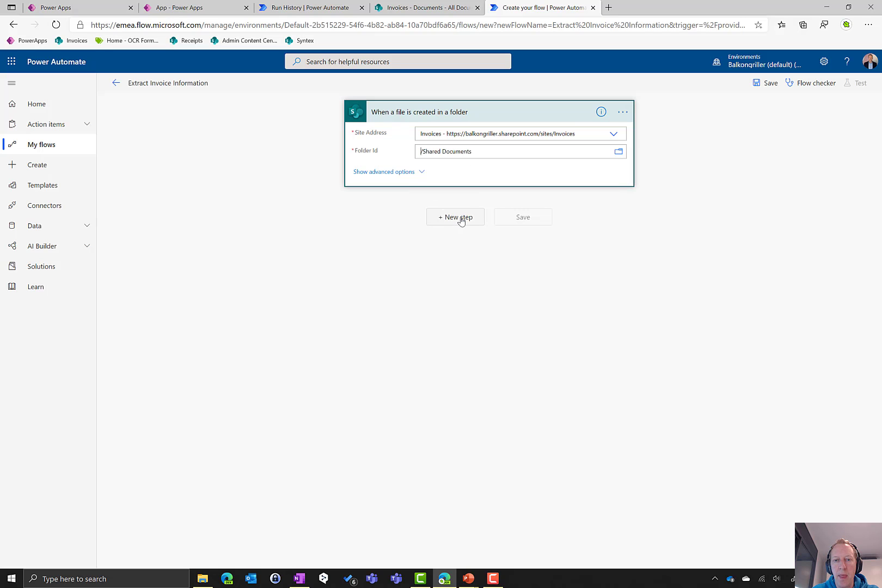
# - Add an AI Builder Predict action after the trigger and select the Invoices model for it
pyautogui.click(460, 218)
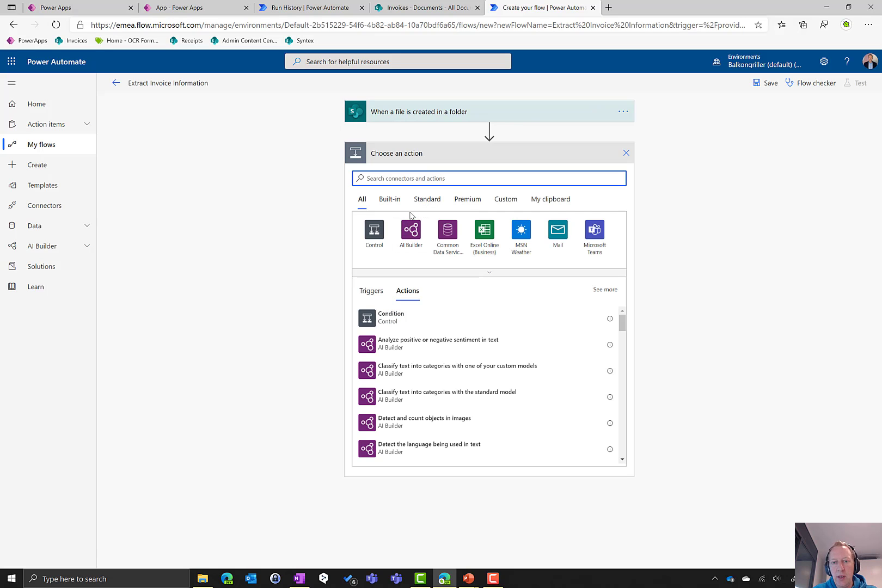
pyautogui.write('predi')
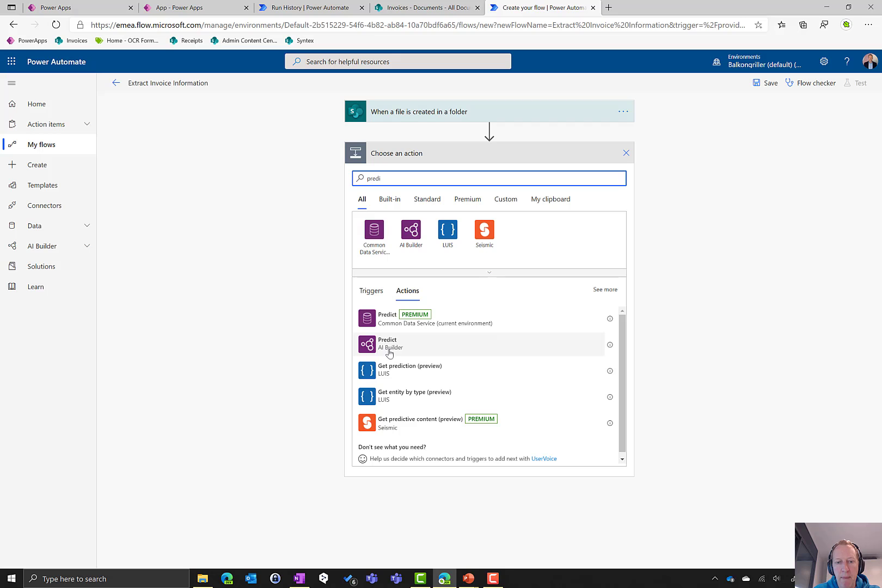
pyautogui.click(391, 349)
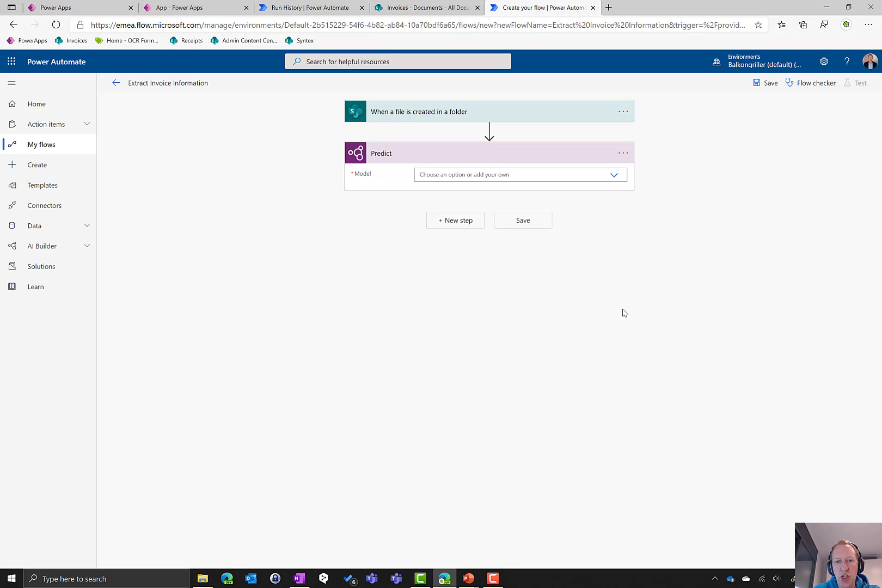
pyautogui.click(614, 176)
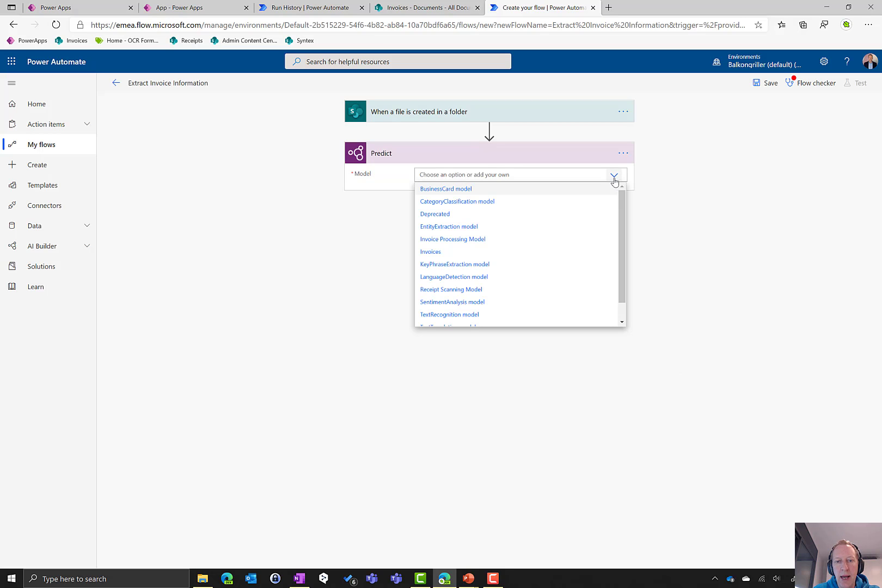
pyautogui.click(431, 253)
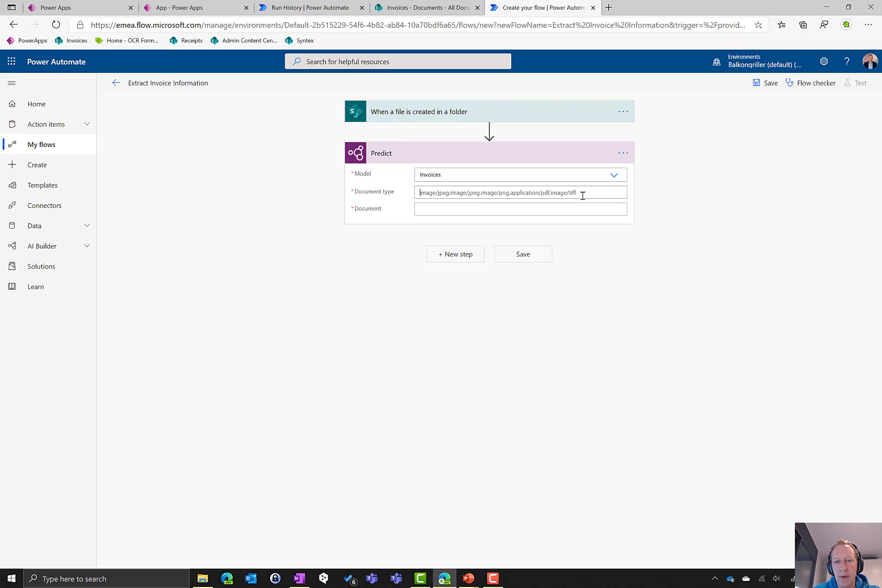
# - Set the Predict action's document type to the trigger's Content-Type and its document to File Content
pyautogui.click(583, 194)
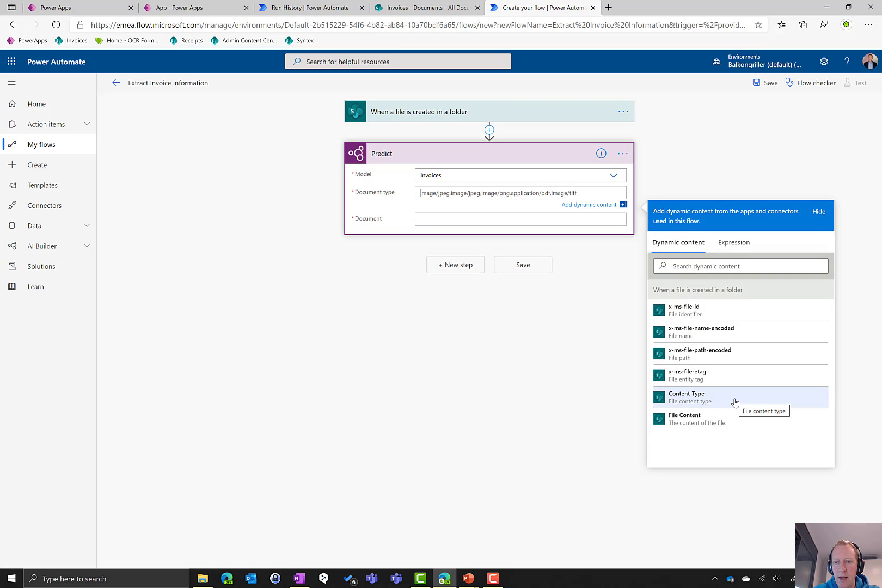
pyautogui.click(735, 407)
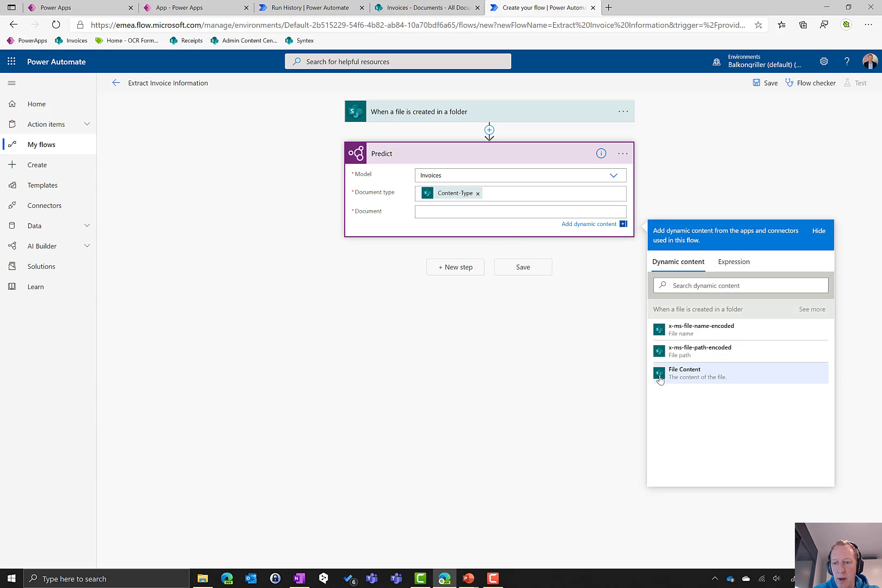
pyautogui.click(706, 377)
# - Add the SharePoint Get file metadata action after the Predict action
pyautogui.click(462, 275)
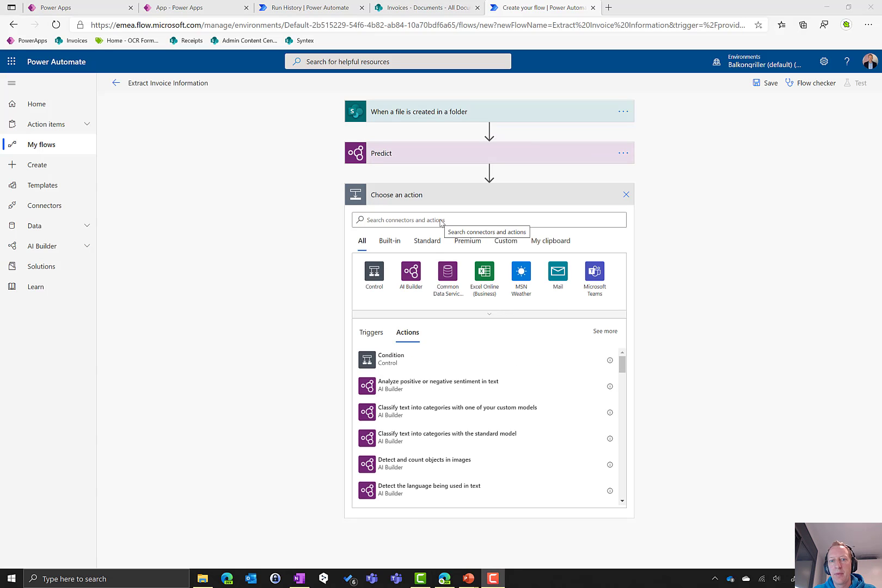
pyautogui.click(441, 220)
pyautogui.write('get')
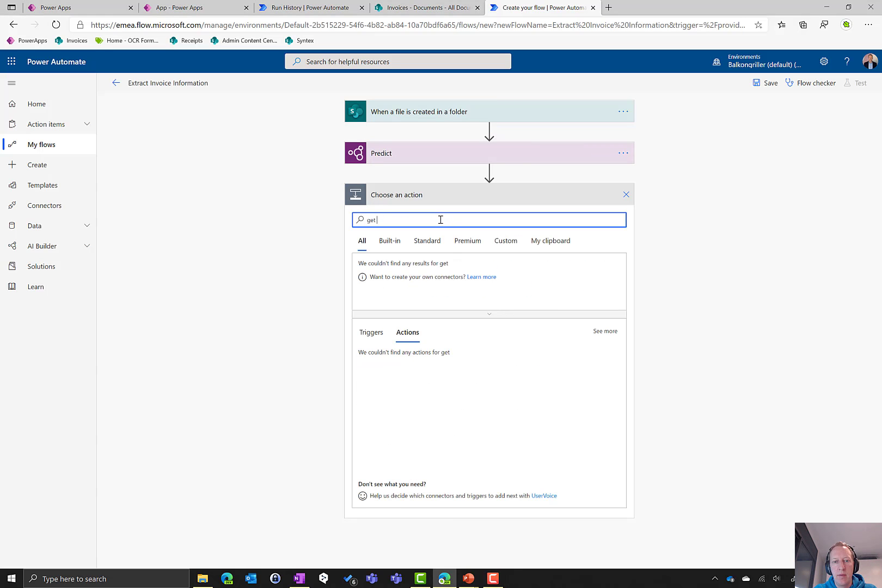
pyautogui.write(' file meta')
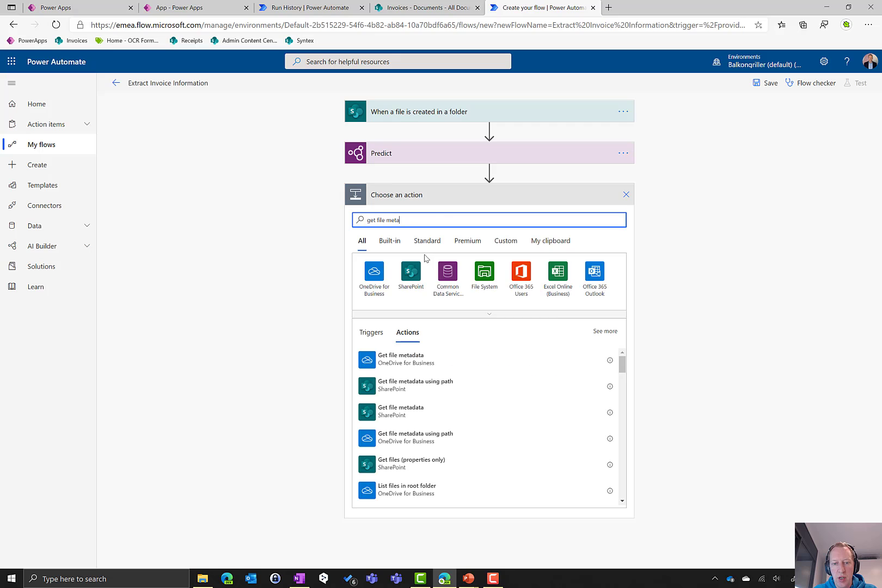
pyautogui.click(428, 412)
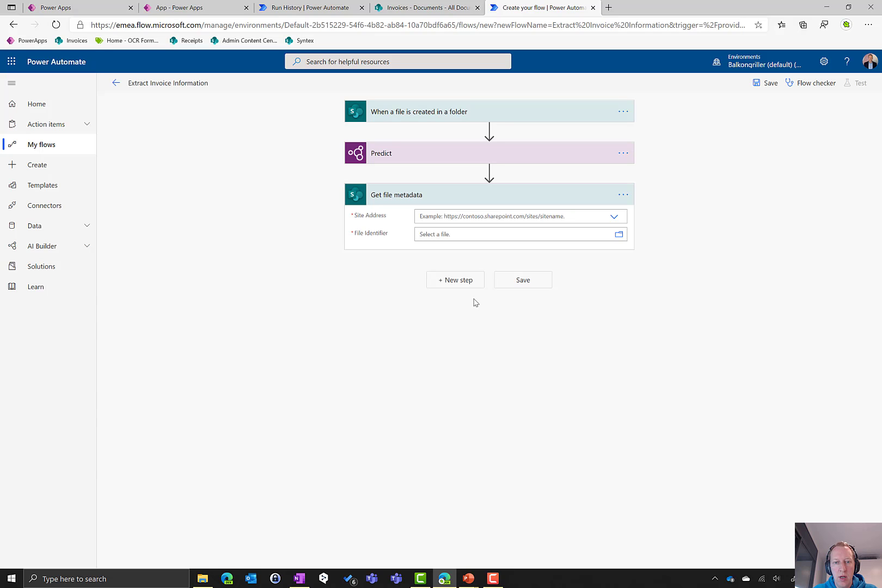
# - Configure Get file metadata with the Invoices site address and the trigger's x-ms-file-id as file identifier
pyautogui.click(614, 218)
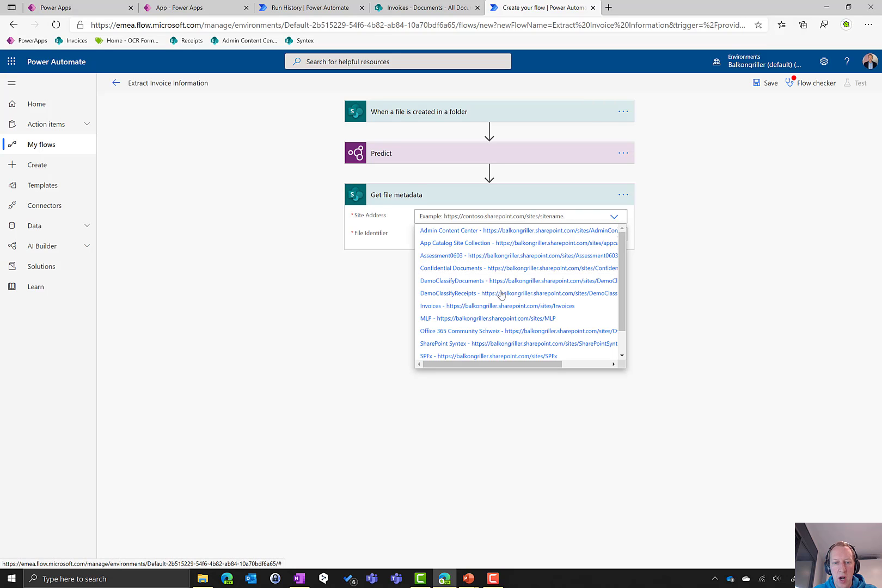
pyautogui.click(472, 307)
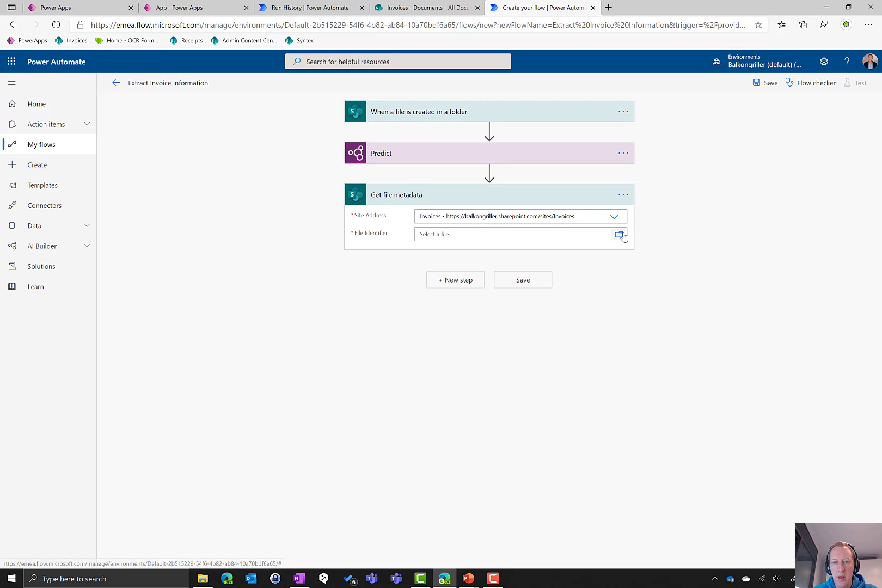
pyautogui.scroll(-11, 766, 428)
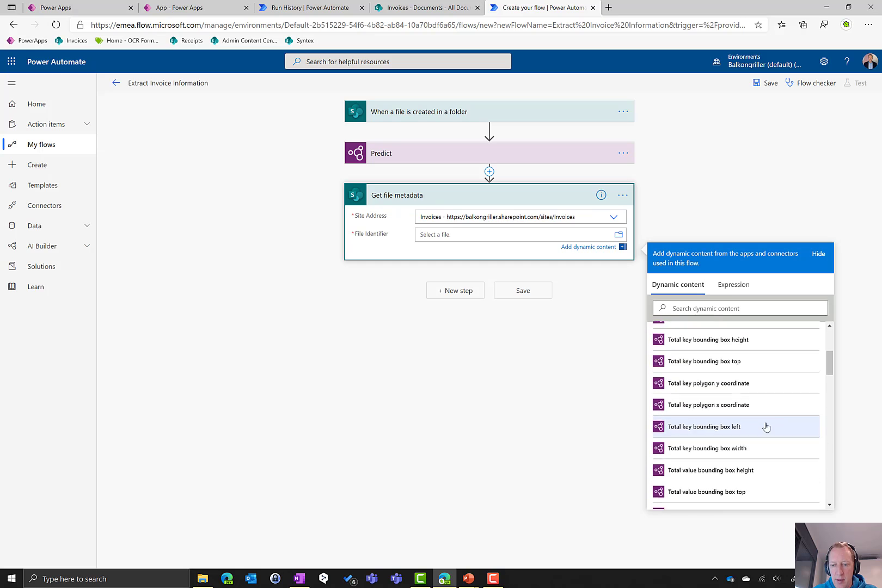
pyautogui.scroll(-10, 776, 429)
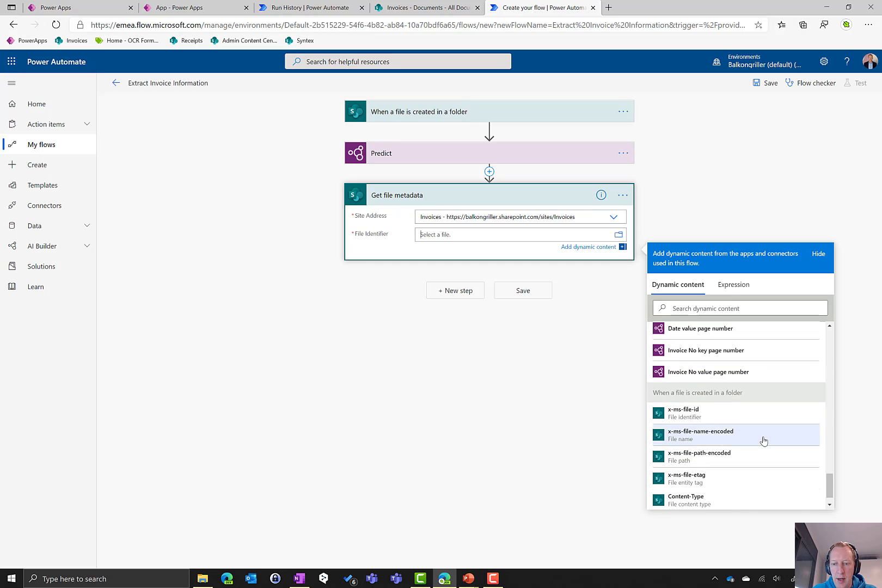
pyautogui.doubleClick(745, 393)
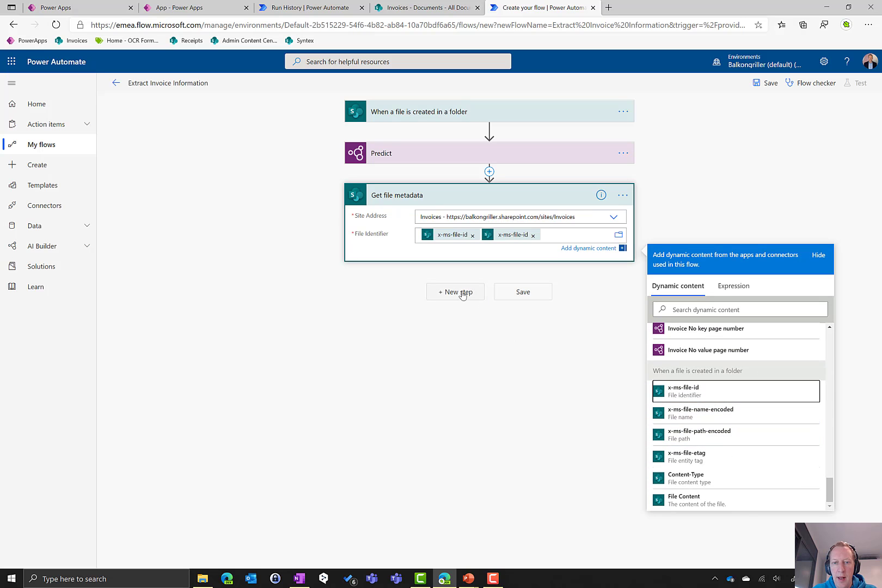
# - Add the SharePoint Update file properties action after Get file metadata
pyautogui.click(461, 294)
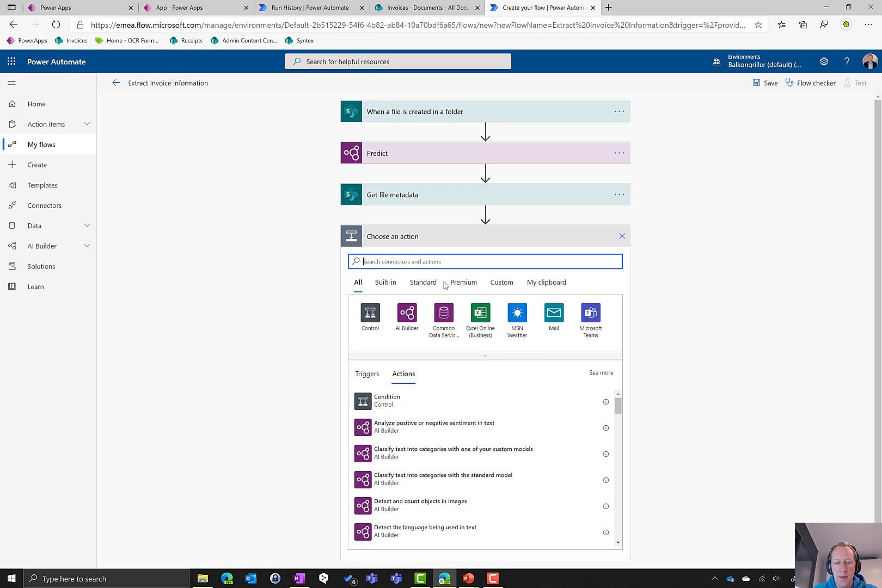
pyautogui.write('sharepoint')
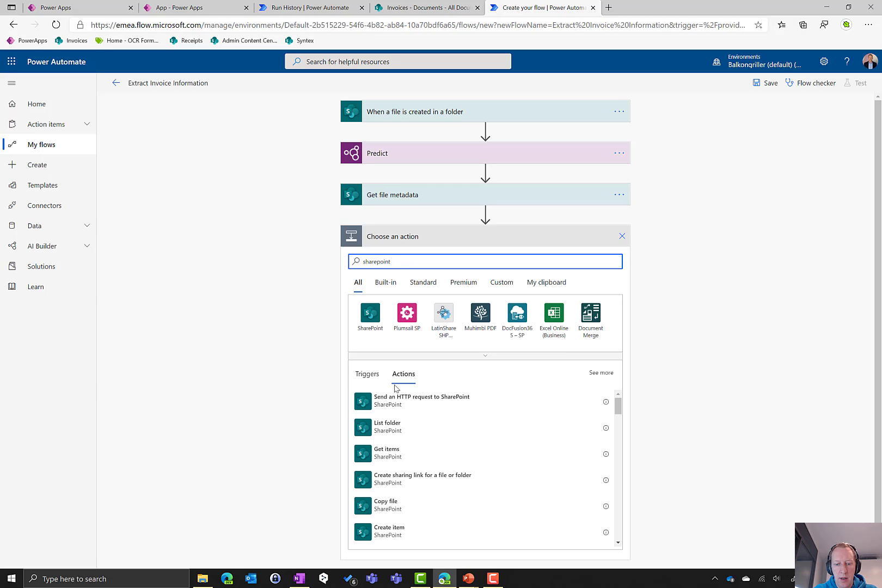
pyautogui.write('update file ')
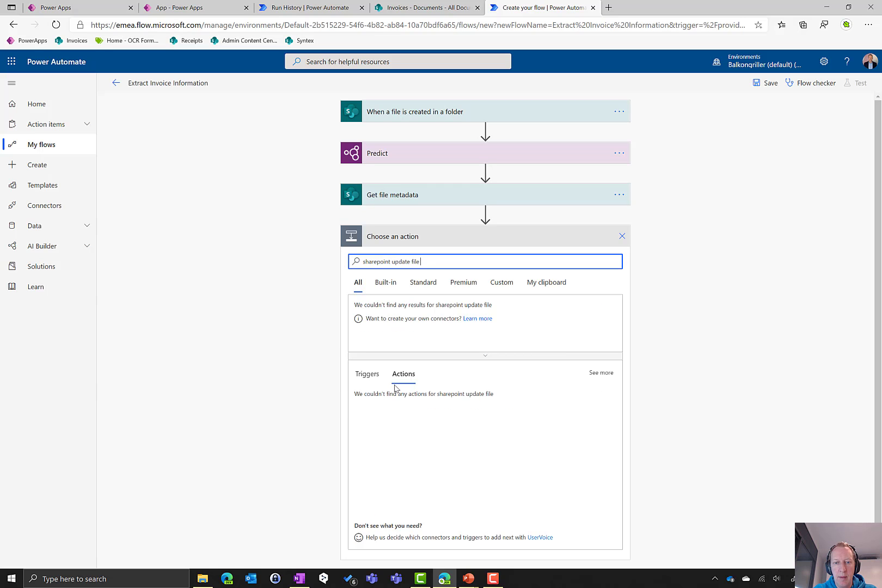
pyautogui.write('p')
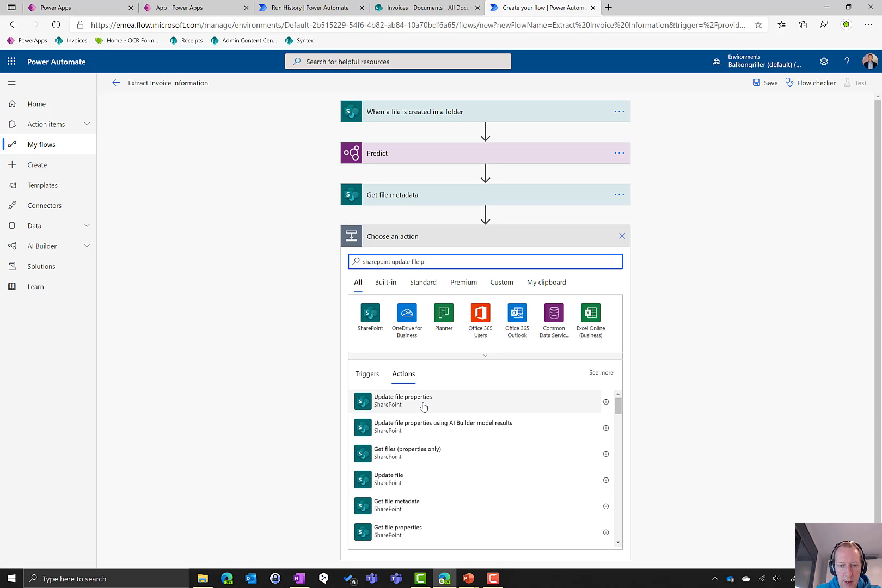
pyautogui.click(510, 405)
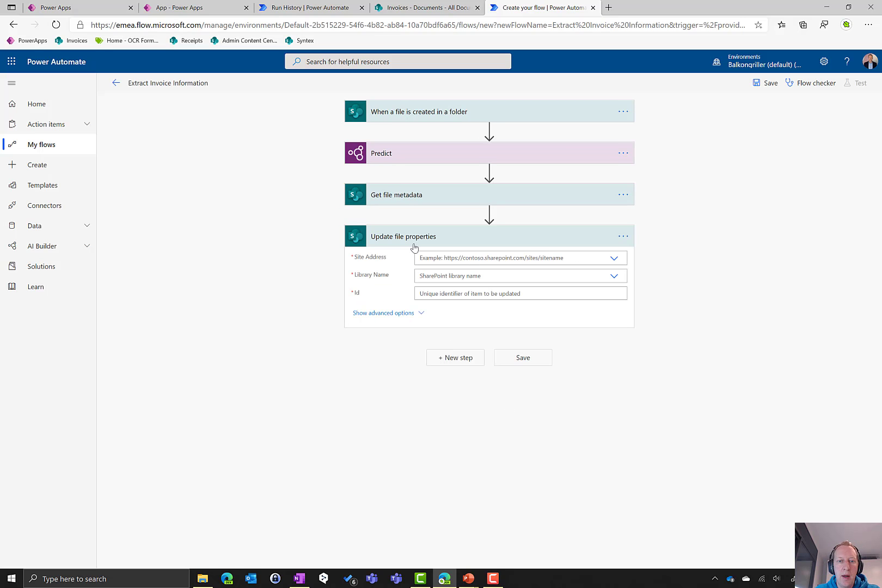
# - Configure Update file properties with the Invoices site address, the Documents library and the ItemId from Get file metadata as Id
pyautogui.click(612, 259)
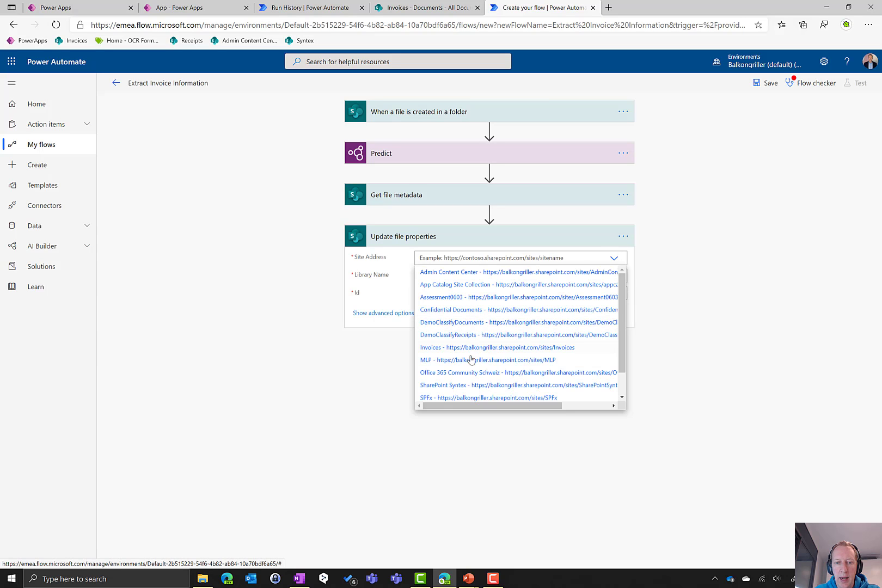
pyautogui.click(536, 346)
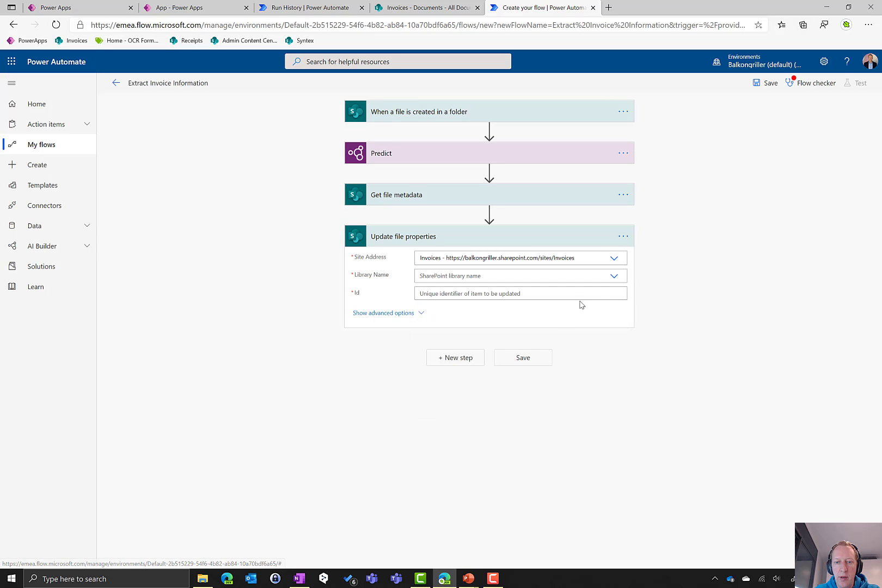
pyautogui.click(614, 277)
pyautogui.click(470, 293)
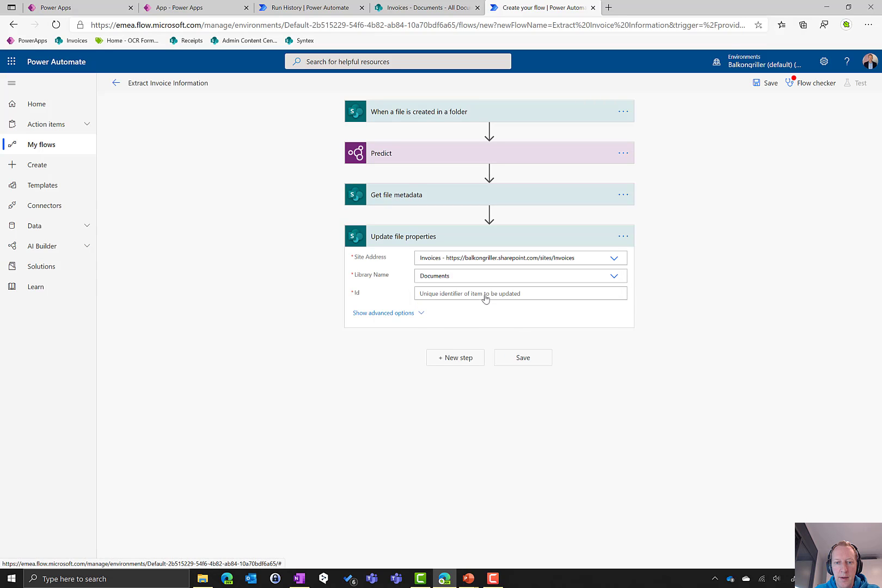
pyautogui.click(487, 294)
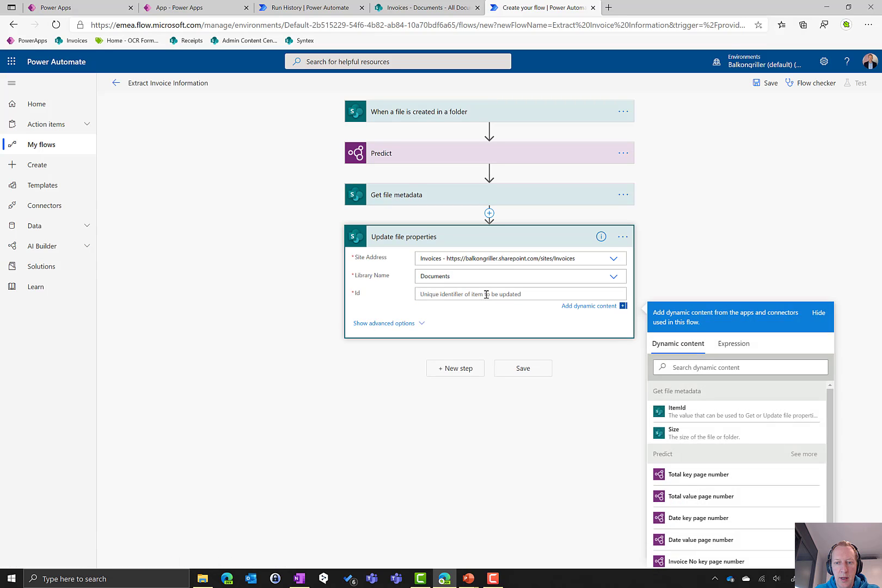
pyautogui.click(726, 417)
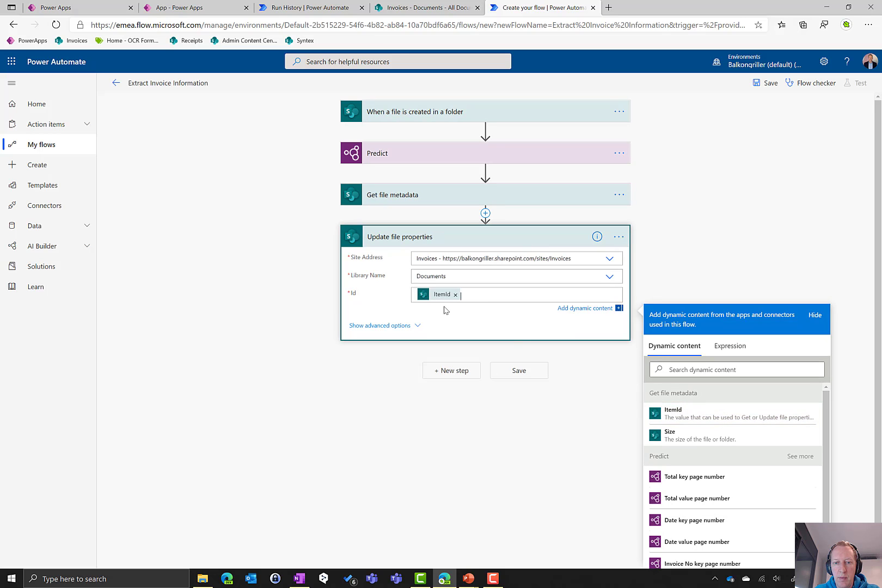
# - Fill the Invoice No property in Update file properties with the Predict action's Invoice No value
pyautogui.click(417, 327)
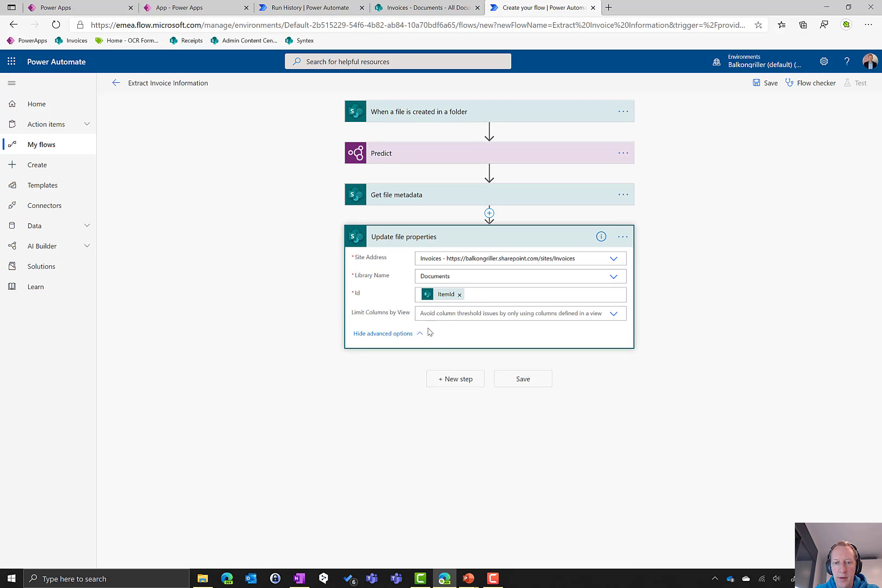
pyautogui.click(421, 335)
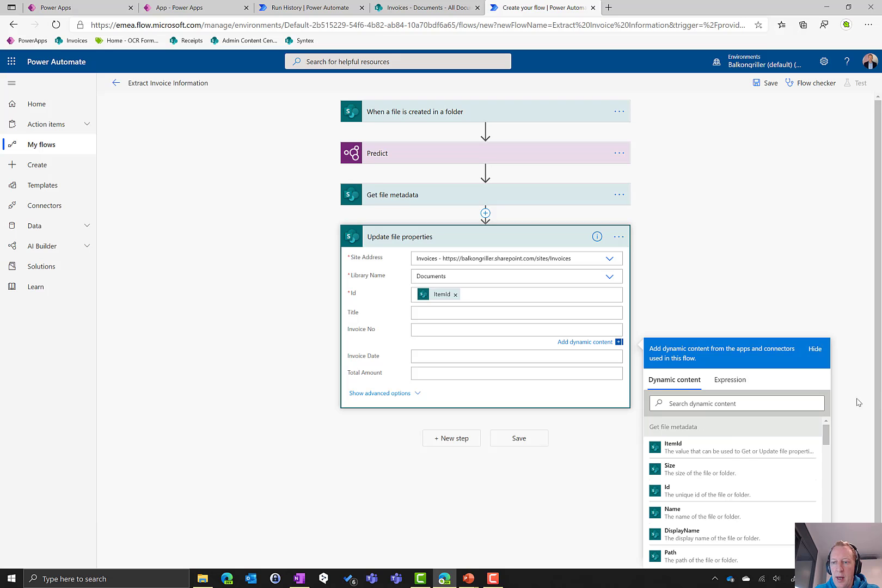
pyautogui.scroll(-1, 879, 388)
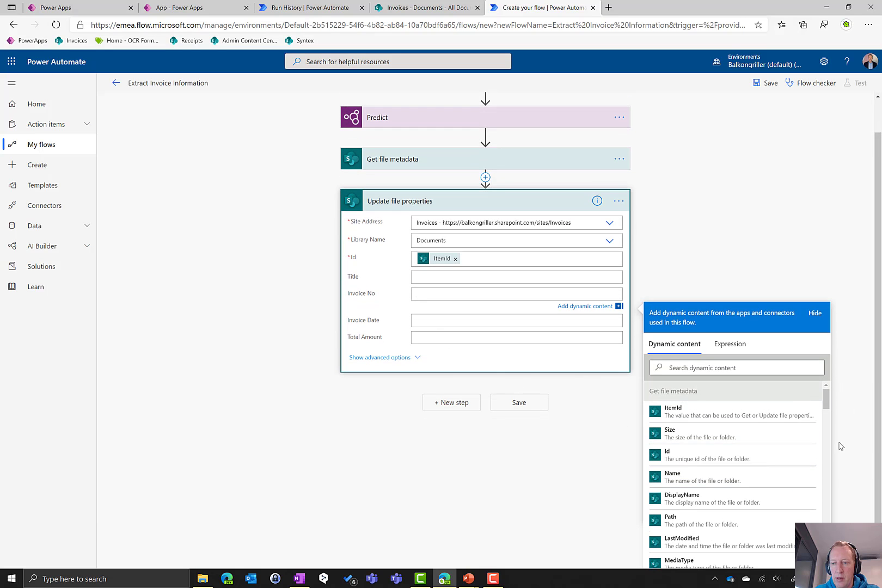
pyautogui.moveTo(825, 399); pyautogui.dragTo(825, 433)
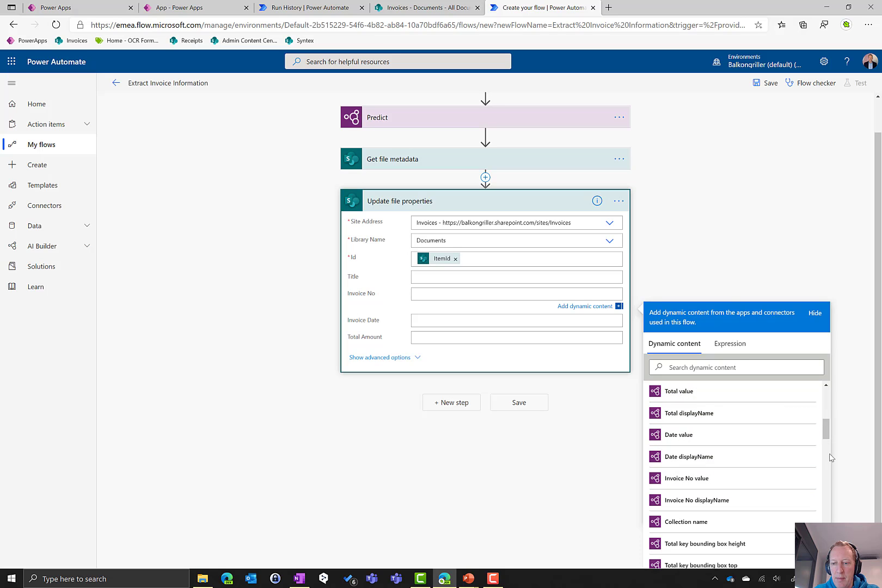
pyautogui.moveTo(825, 435)
pyautogui.mouseDown()
pyautogui.moveTo(826, 454)
pyautogui.moveTo(824, 439)
pyautogui.mouseUp()
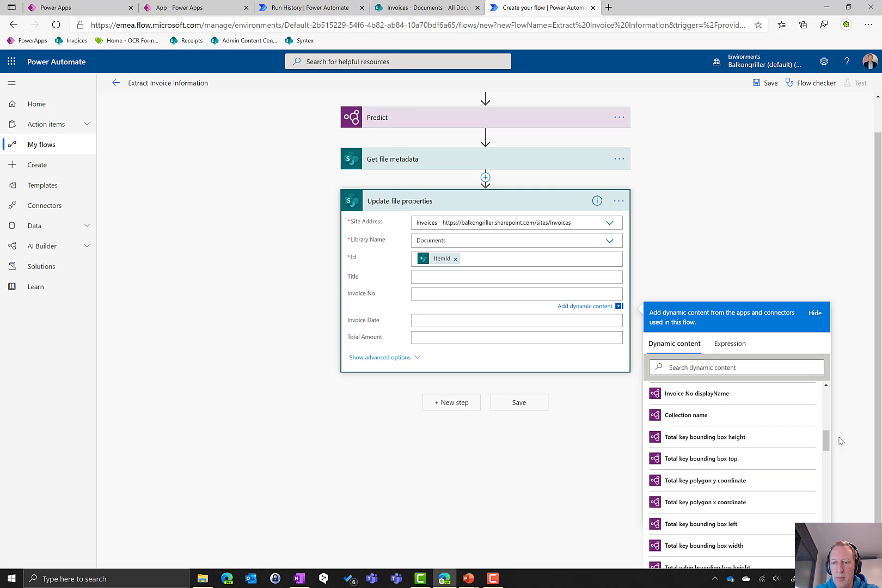
pyautogui.moveTo(825, 436)
pyautogui.mouseDown()
pyautogui.moveTo(827, 445)
pyautogui.moveTo(827, 426)
pyautogui.mouseUp()
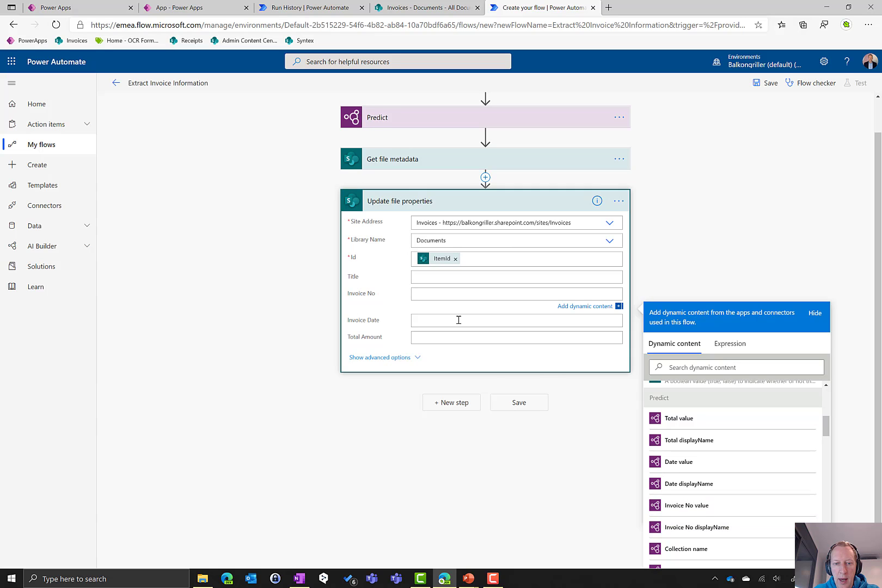
pyautogui.click(678, 505)
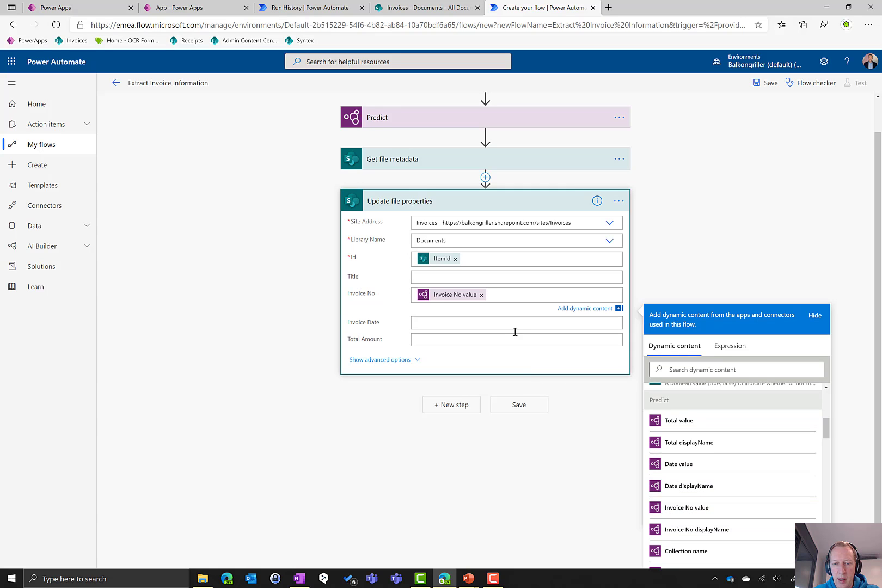
# - Map the Predict outputs Date value to Invoice Date and Total value to Total Amount in Update file properties
pyautogui.scroll(-4, 763, 495)
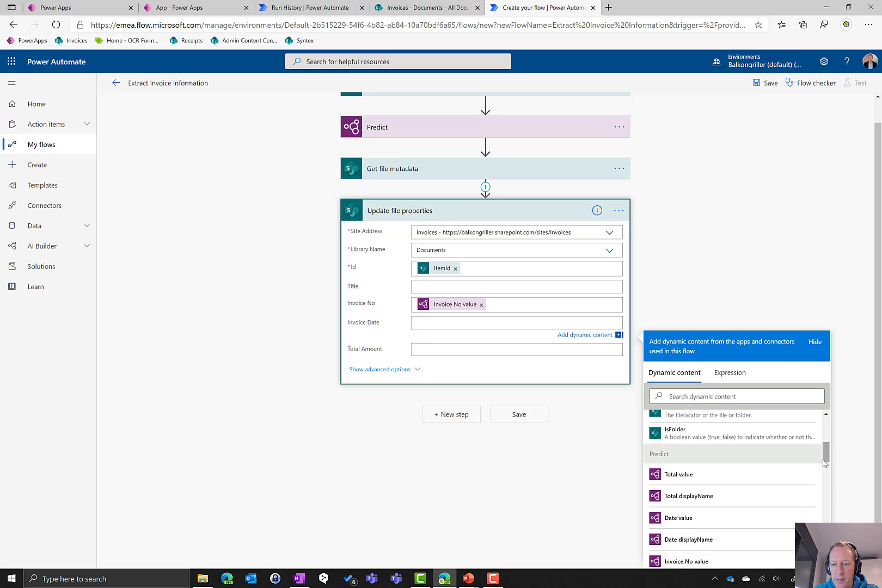
pyautogui.moveTo(826, 460); pyautogui.dragTo(826, 465)
pyautogui.click(746, 477)
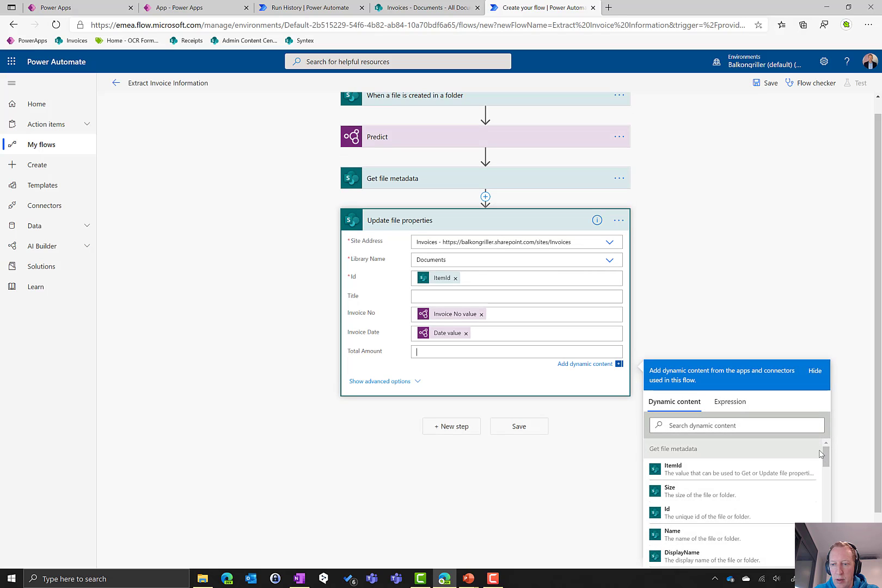
pyautogui.moveTo(826, 456); pyautogui.dragTo(828, 490)
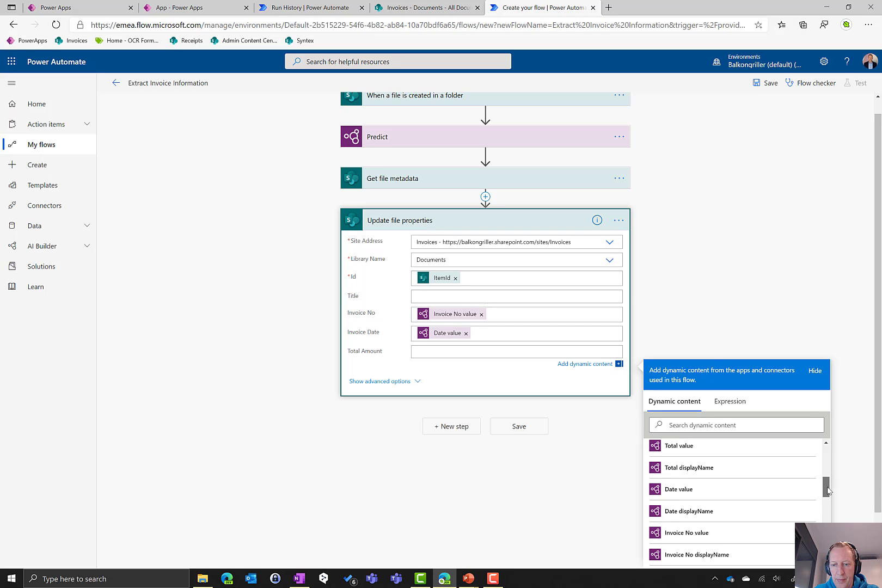
pyautogui.click(719, 458)
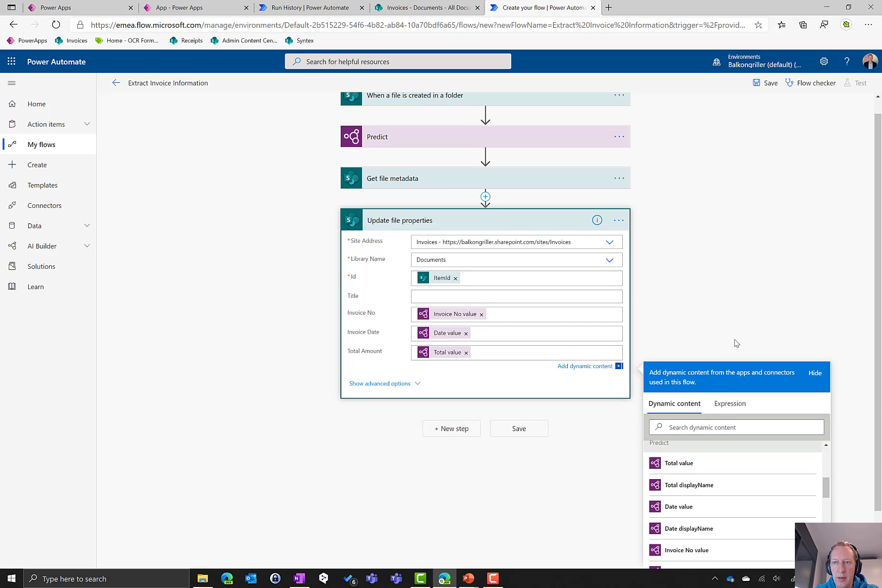
pyautogui.click(723, 246)
# - Save the Extract Invoice Information flow and start a test in which the trigger action is performed manually
pyautogui.click(764, 84)
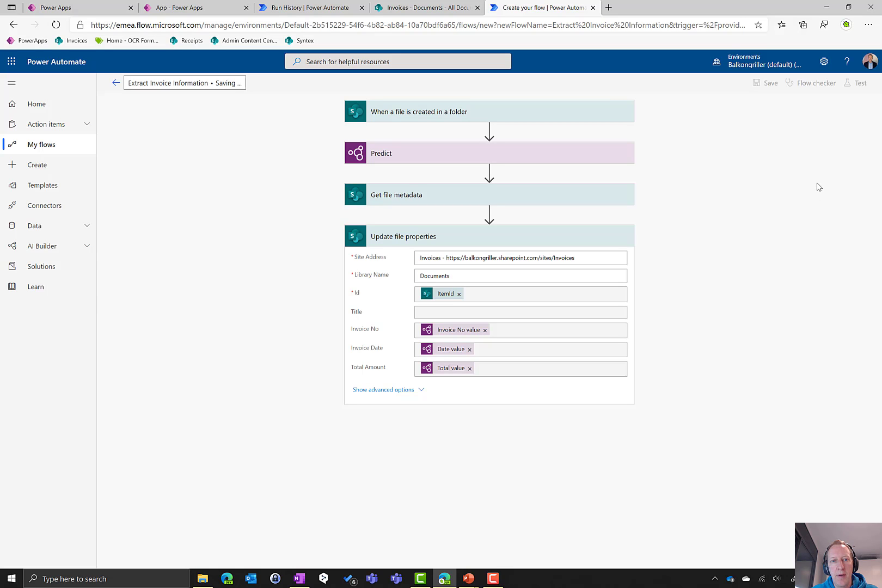
pyautogui.click(858, 83)
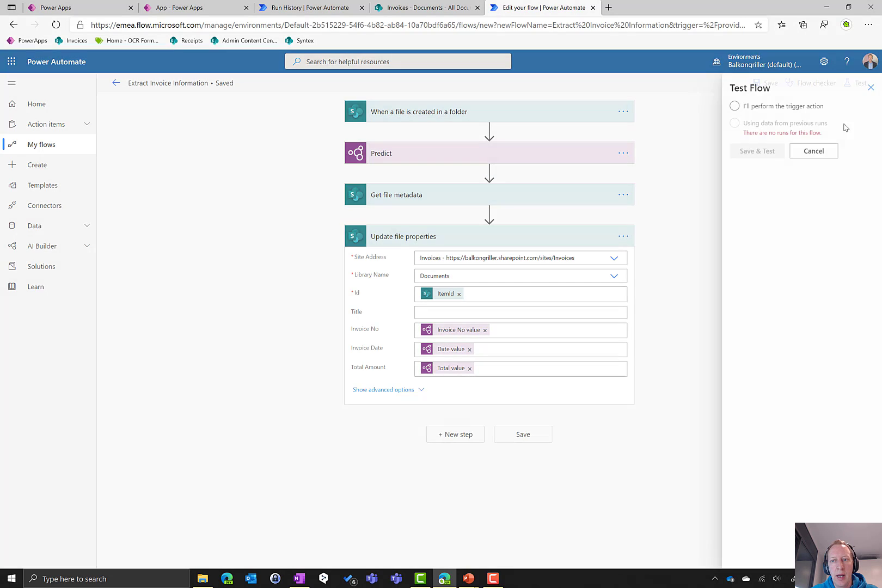
pyautogui.click(727, 107)
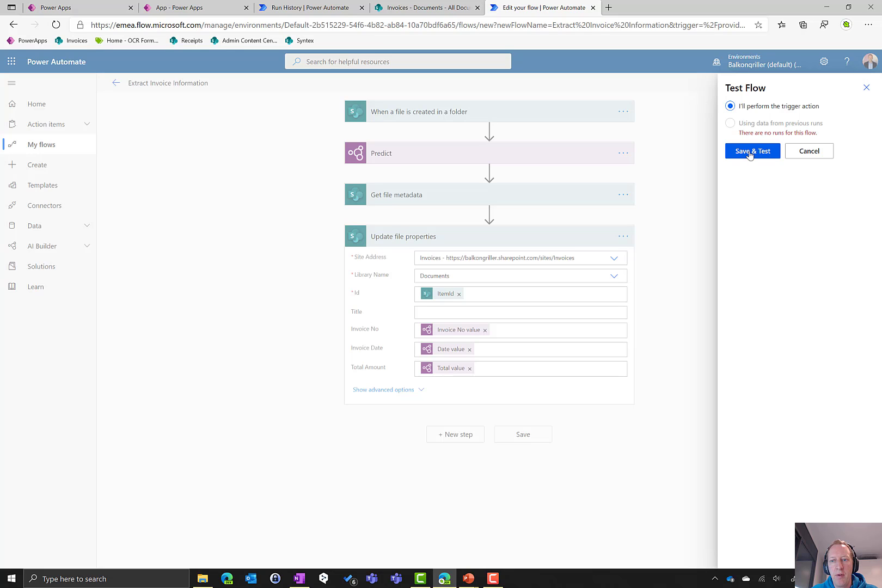
pyautogui.click(751, 152)
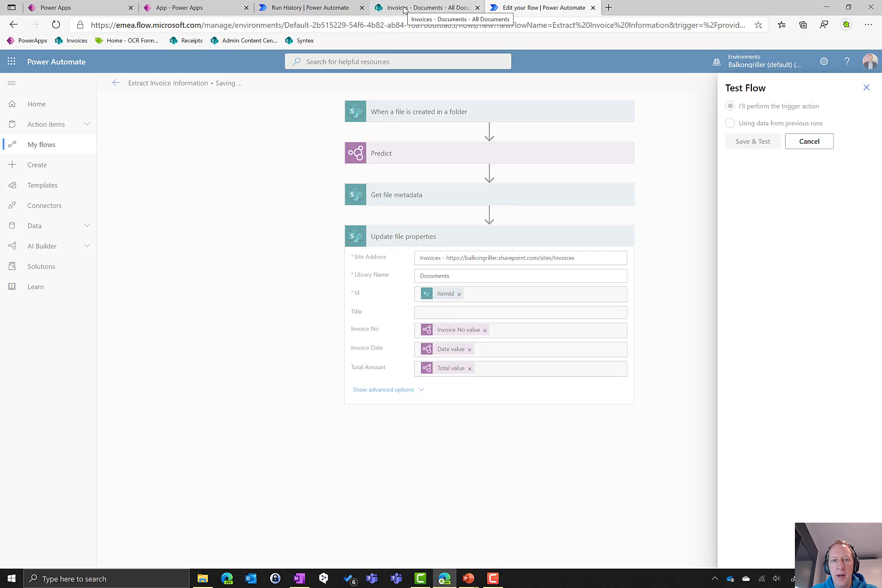
# - Upload 08-05-Casa Ametller (278).pdf, 07-29-Casa Ametller (190).pdf and 08-12-Casa Ametller (608).pdf to the Invoices site's Documents library in SharePoint
pyautogui.click(404, 8)
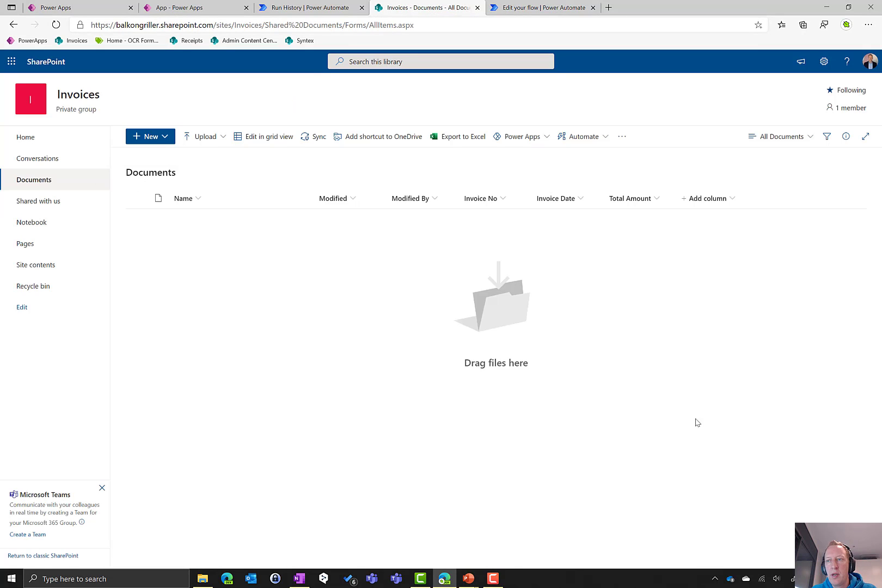
pyautogui.hotkey('alt', 'Tab')
pyautogui.hotkey('alt', 'Tab')
pyautogui.hotkey('alt', 'Tab')
pyautogui.hotkey('alt', 'Tab')
pyautogui.hotkey('alt', 'Tab')
pyautogui.hotkey('alt', 'Tab')
pyautogui.hotkey('alt', 'Tab')
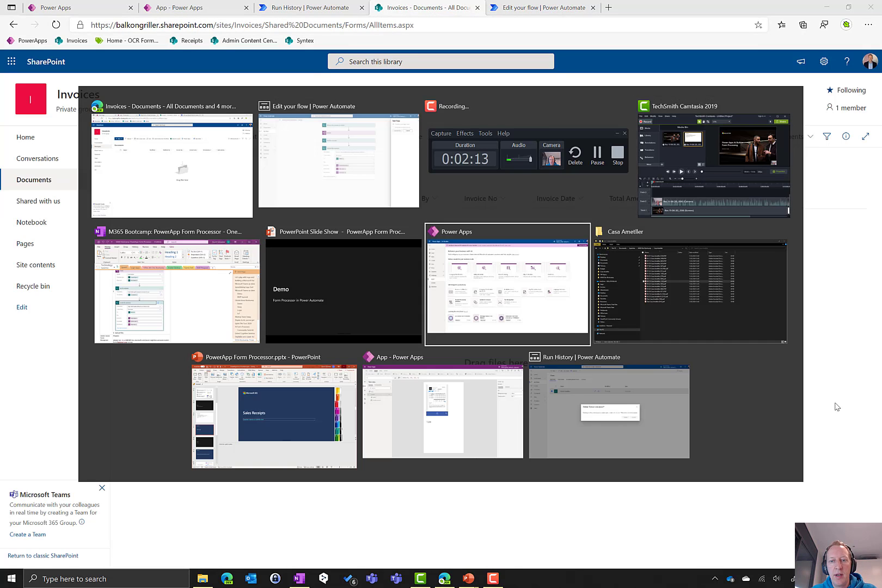
pyautogui.press('Escape')
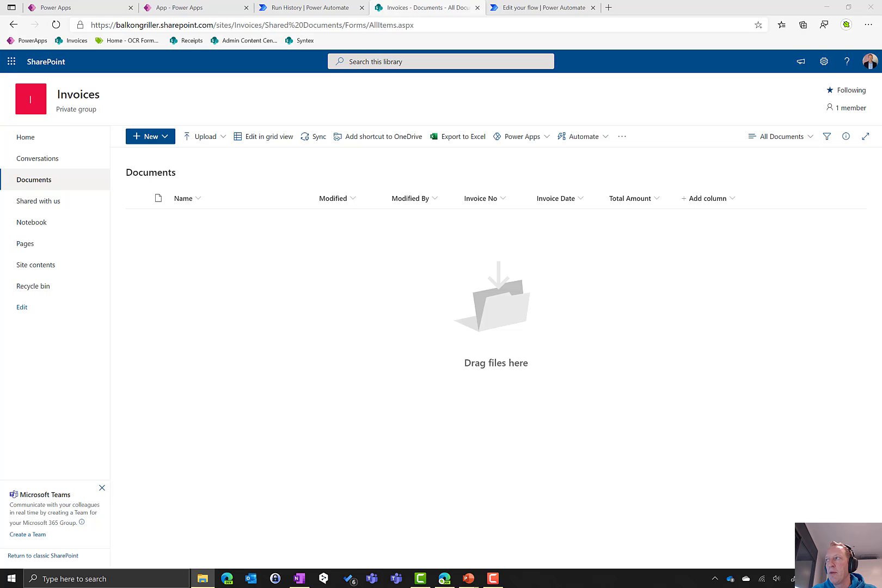
pyautogui.moveTo(833, 544); pyautogui.dragTo(335, 309)
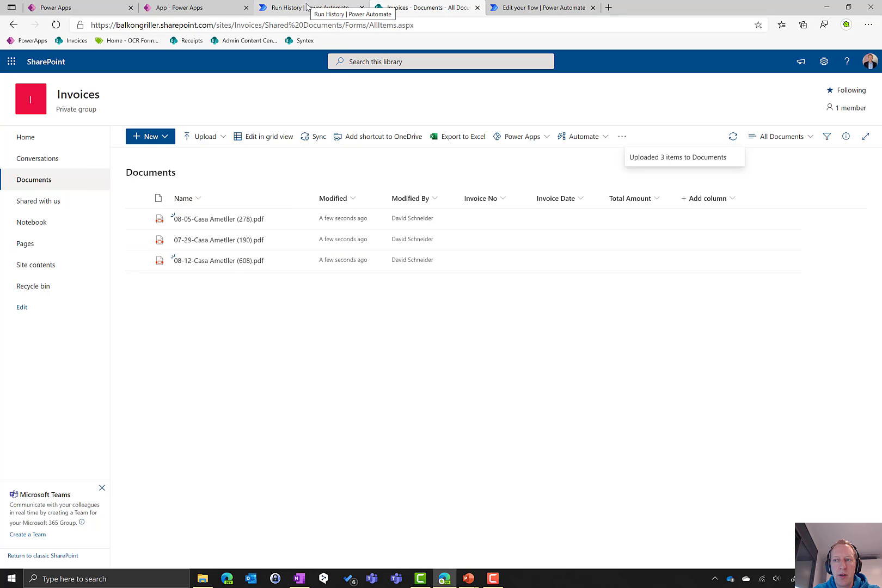
# - Check the flow's test run, and reload the SharePoint Documents library to examine the extracted invoice number, date and total columns
pyautogui.click(307, 6)
pyautogui.click(539, 7)
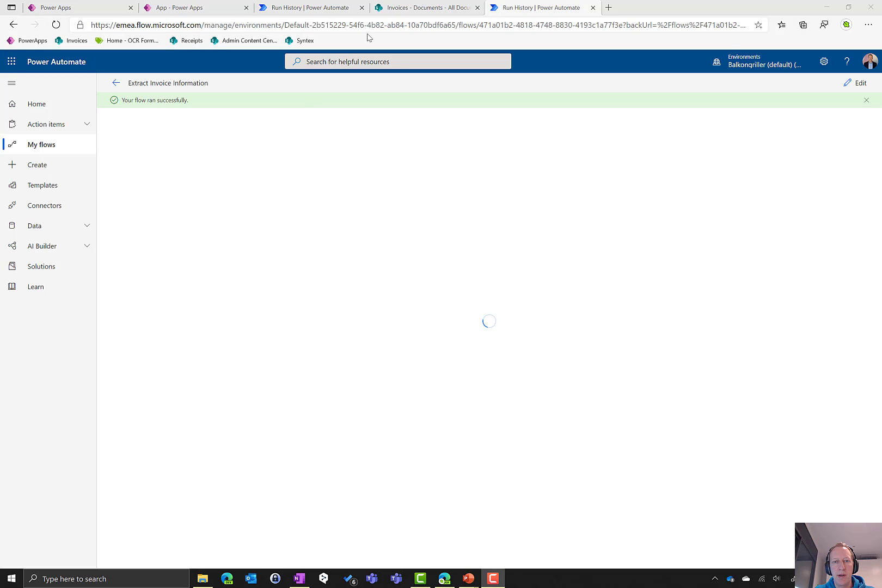
pyautogui.click(429, 8)
pyautogui.click(55, 24)
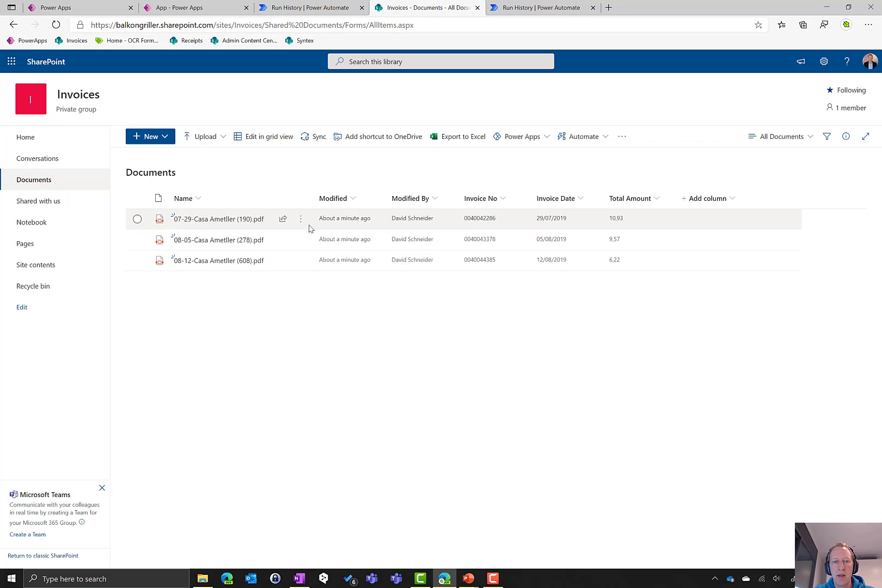
pyautogui.moveTo(267, 227)
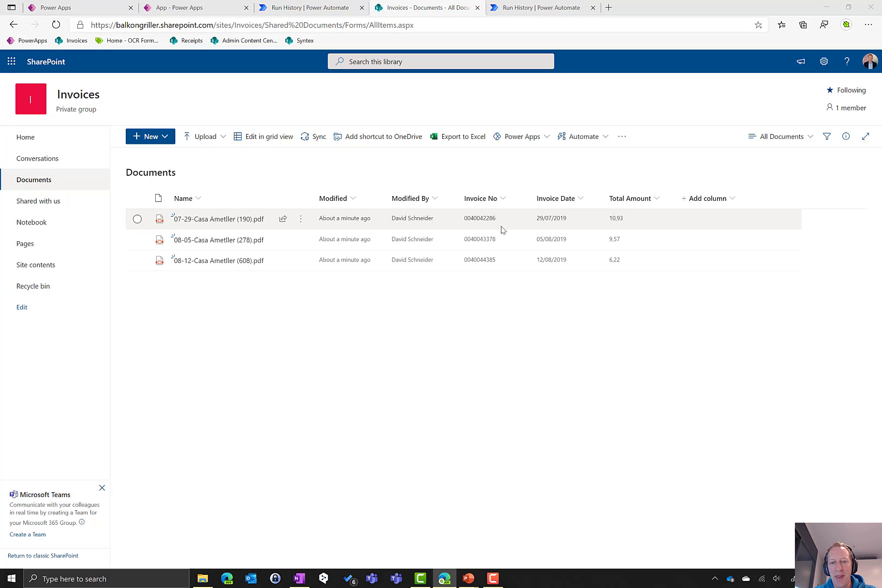
# - Switch to the PowerPoint slide show and advance past the Azure Cognitive Services Form Recognizer title to the Business Critical slide
pyautogui.hotkey('alt', 'Tab')
pyautogui.hotkey('alt', 'Tab')
pyautogui.hotkey('alt', 'Tab')
pyautogui.hotkey('alt', 'Tab')
pyautogui.hotkey('alt', 'Tab')
pyautogui.hotkey('alt', 'Tab')
pyautogui.hotkey('alt', 'Tab')
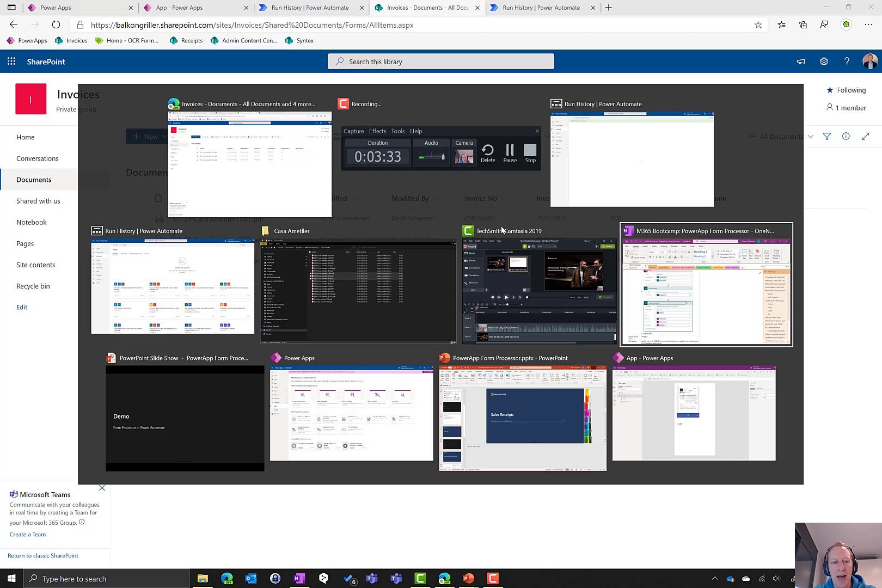
pyautogui.press('Right')
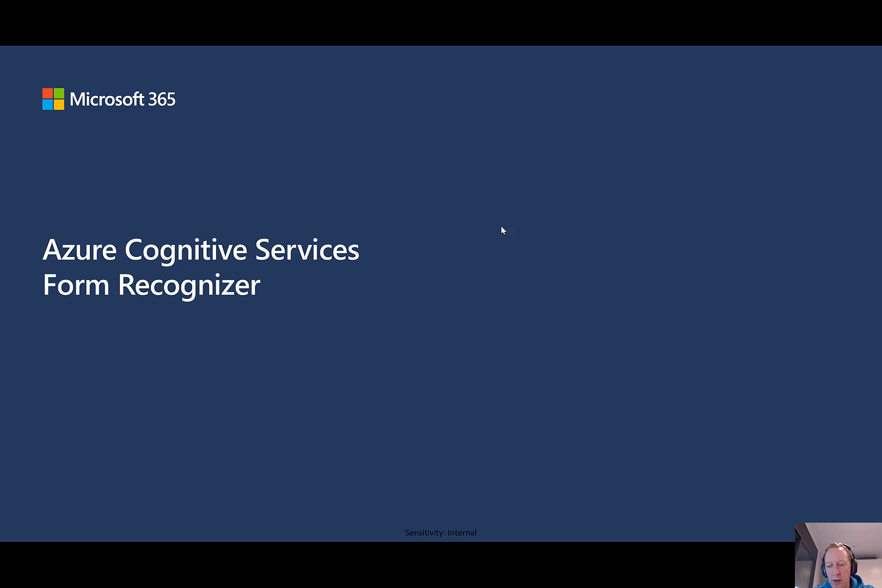
pyautogui.press('Right')
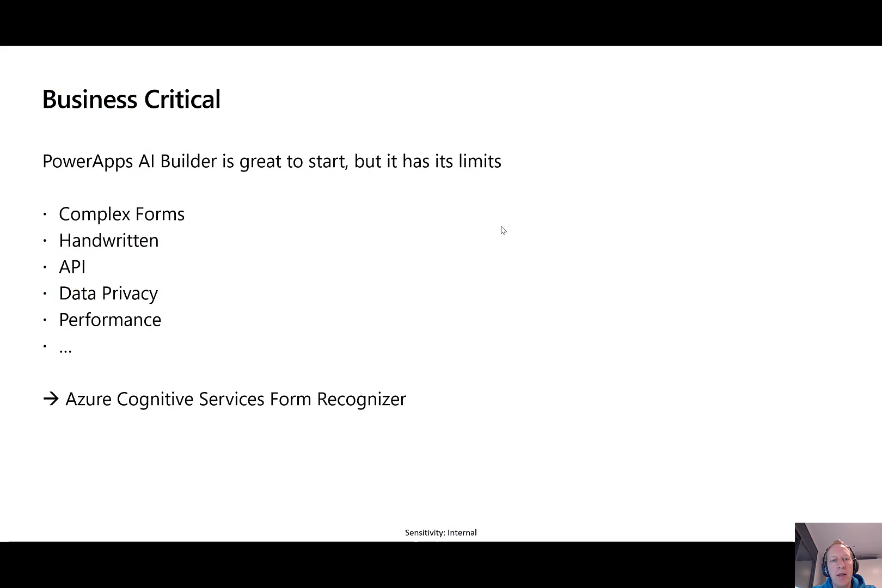